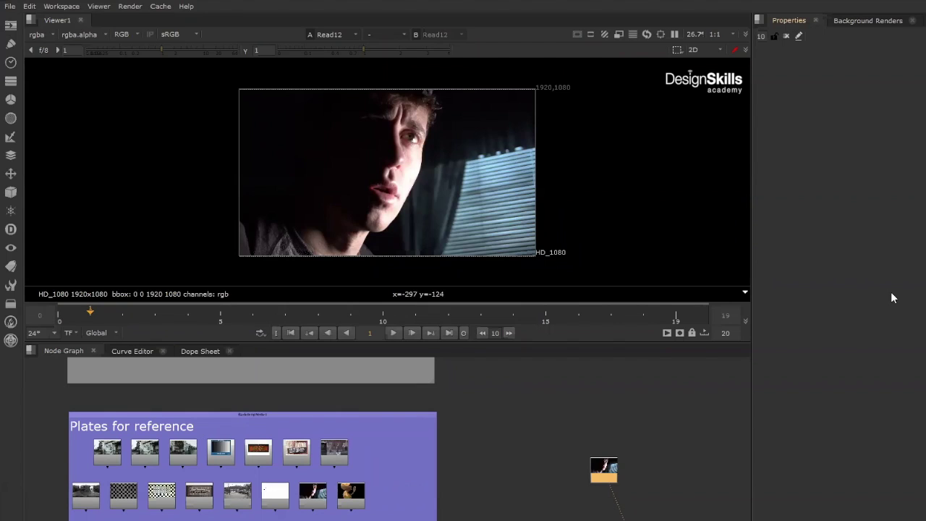
Frame the Read12 plate node in the node graph to examine it closely, leaving it deselected
scroll(341, 432, down, 2)
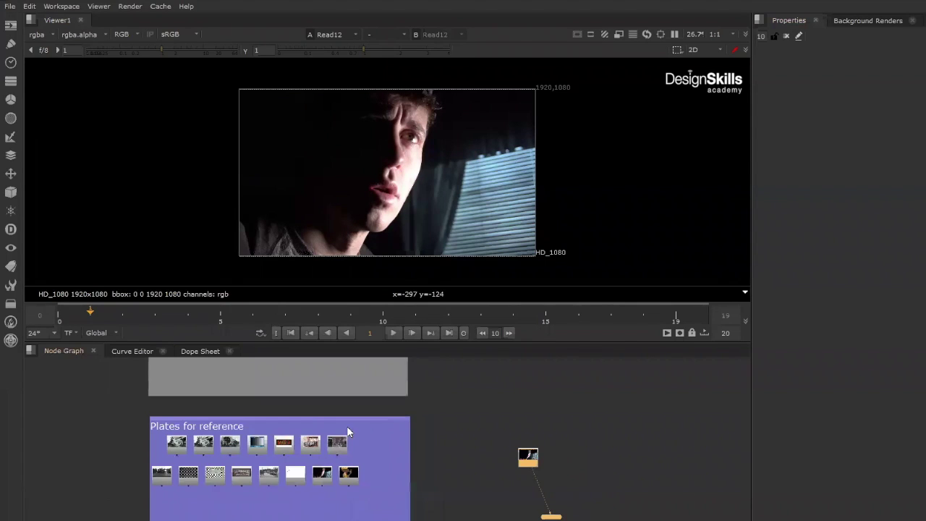
middle_drag(507, 467, 408, 464)
scroll(408, 463, up, 8)
scroll(478, 469, down, 3)
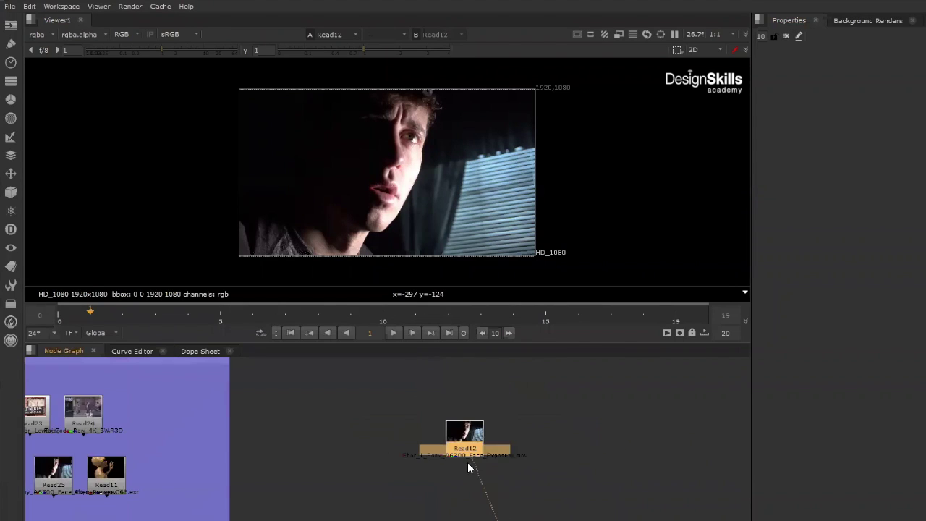
drag(494, 448, 521, 414)
click(502, 384)
key(f)
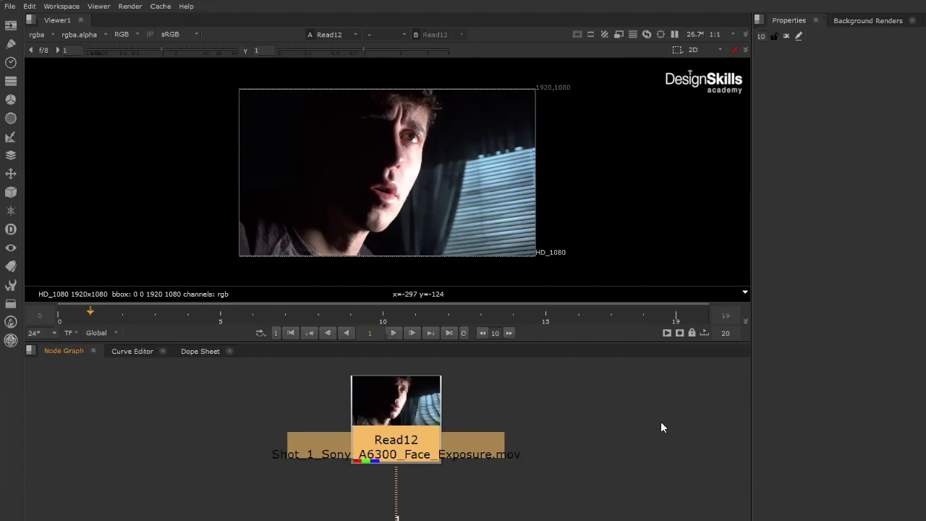
middle_drag(536, 466, 522, 476)
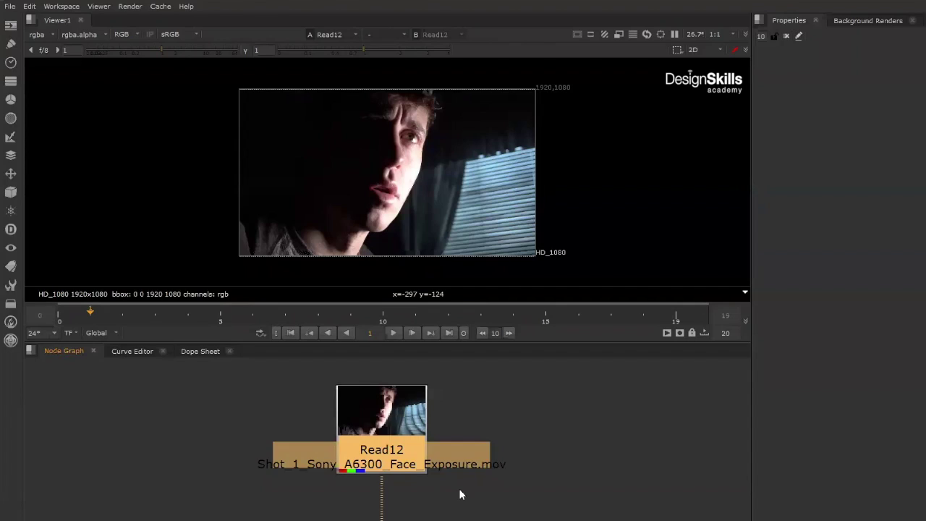
click(395, 490)
middle_drag(411, 472, 390, 481)
middle_drag(396, 439, 419, 434)
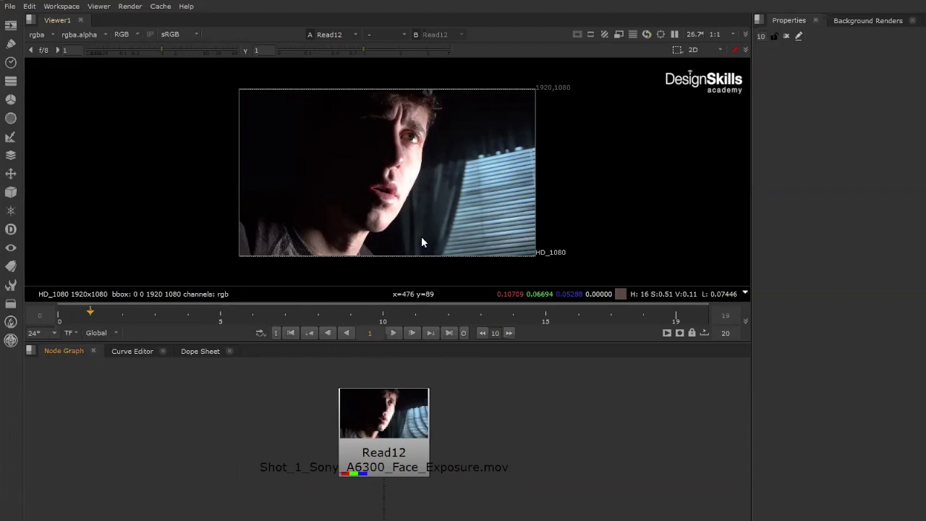
mouse_move(443, 463)
middle_down()
mouse_move(458, 493)
mouse_move(450, 457)
middle_up()
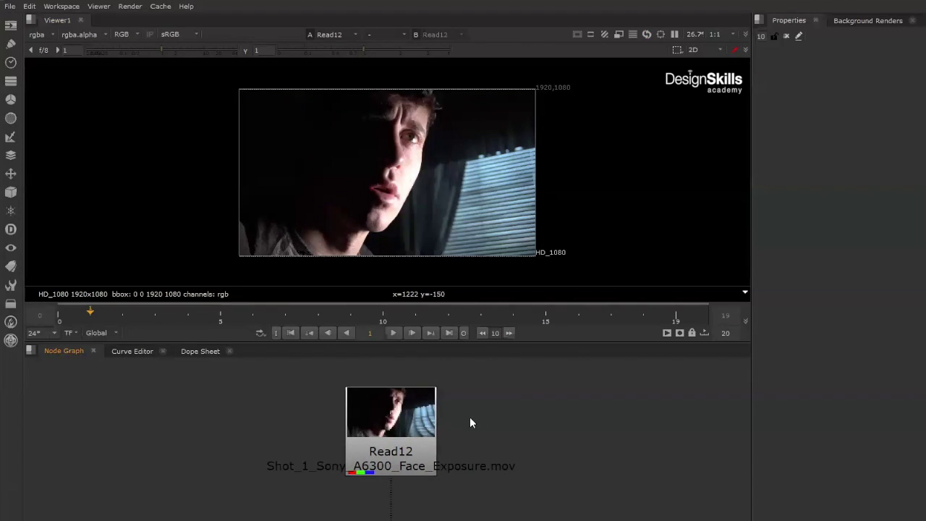
middle_drag(471, 422, 470, 427)
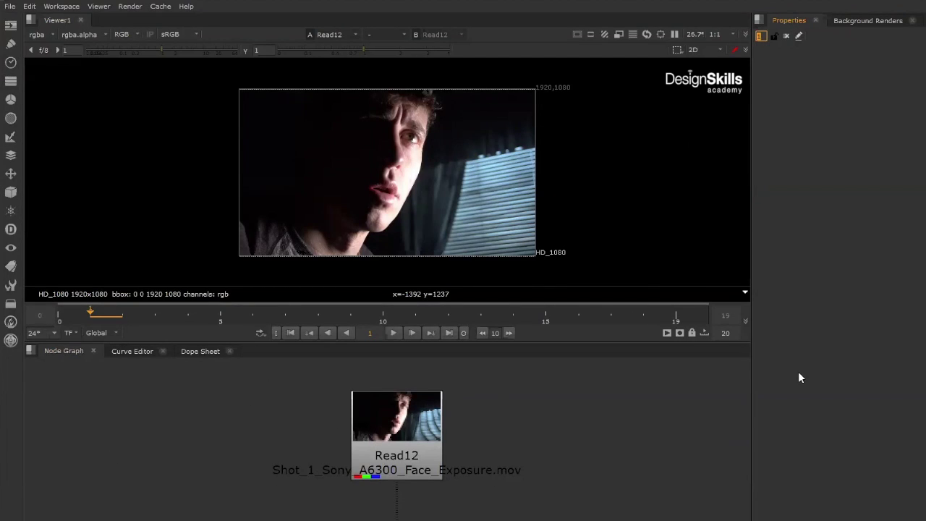
Look through the Image and Color node categories and the node search list
click(8, 27)
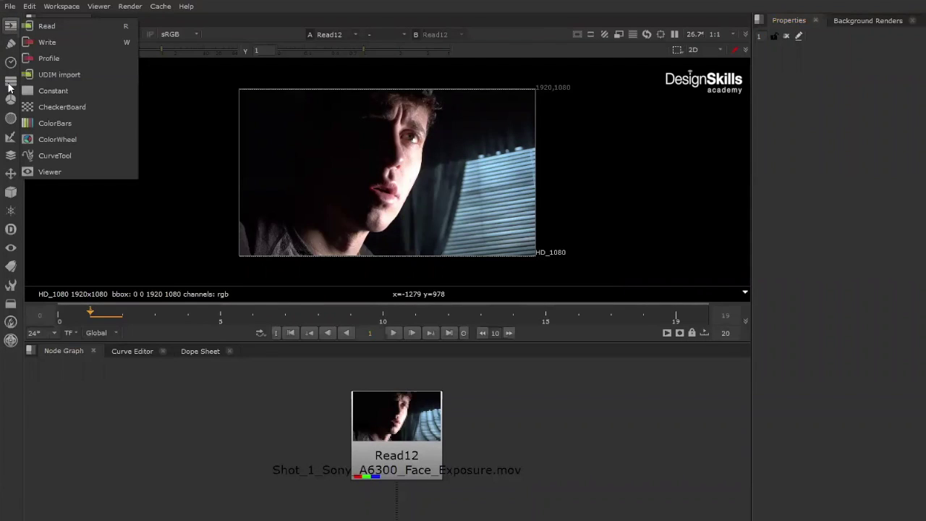
mouse_move(9, 101)
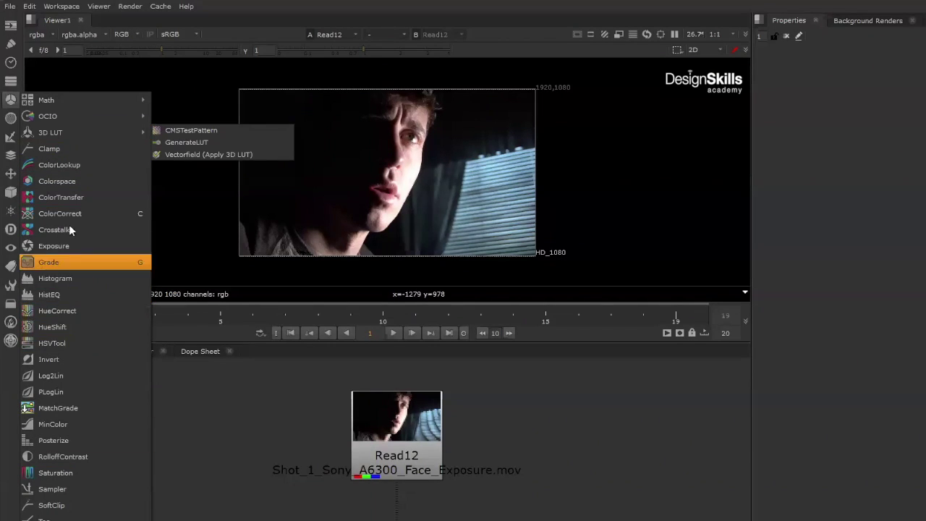
click(219, 428)
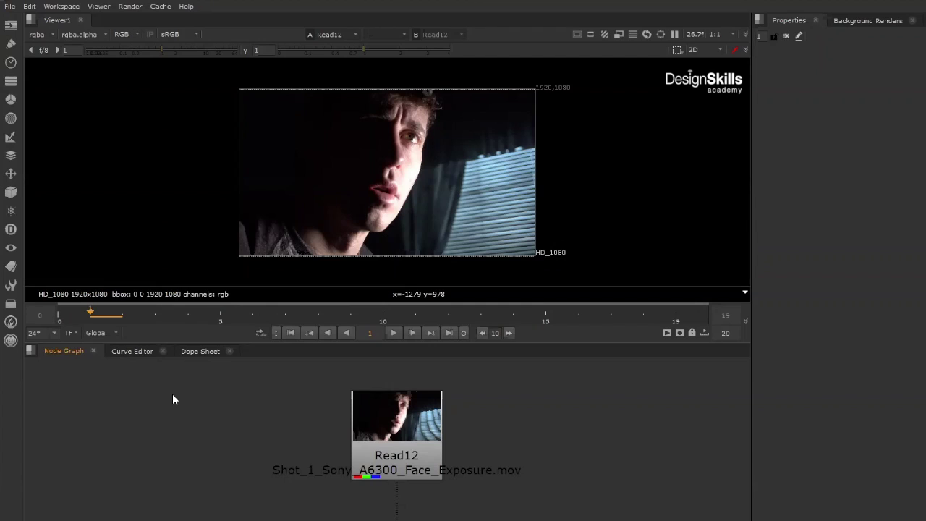
key(Tab)
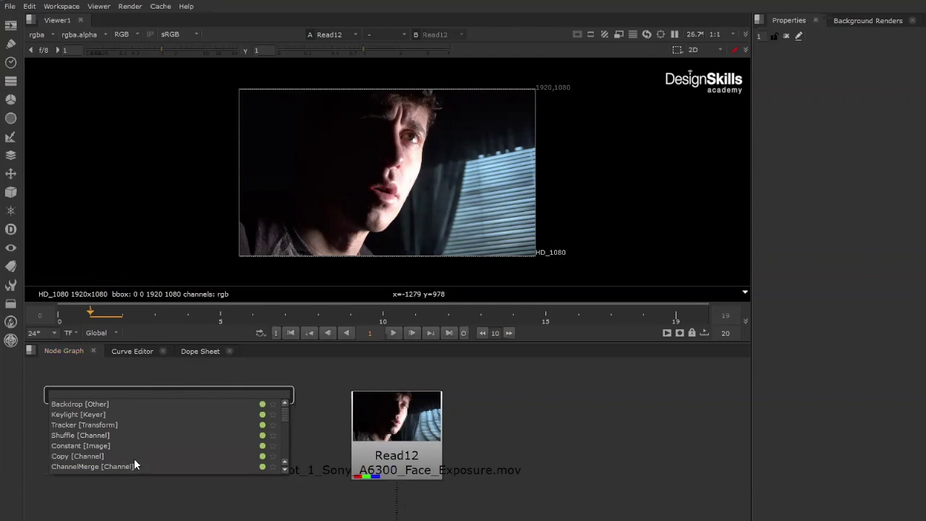
click(548, 428)
click(581, 415)
middle_drag(568, 442, 409, 448)
middle_drag(254, 467, 466, 431)
middle_drag(389, 432, 474, 440)
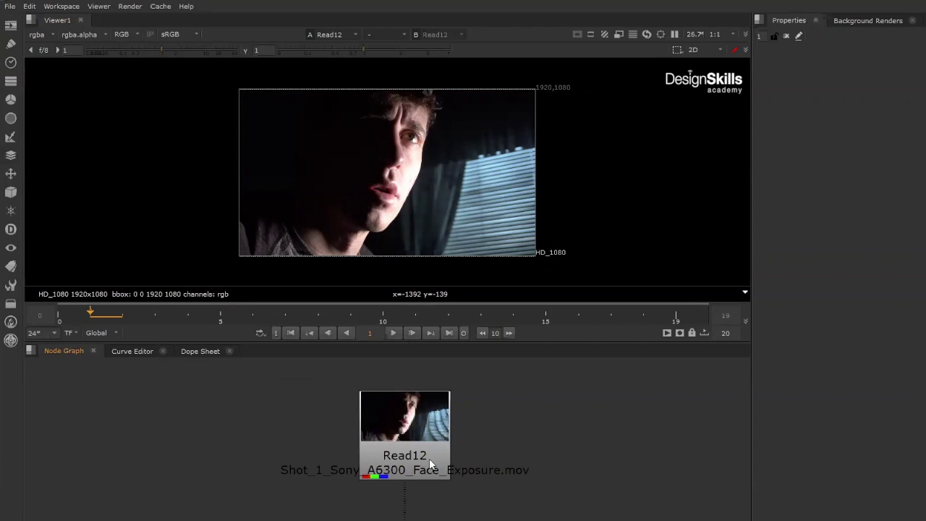
middle_drag(519, 414, 515, 413)
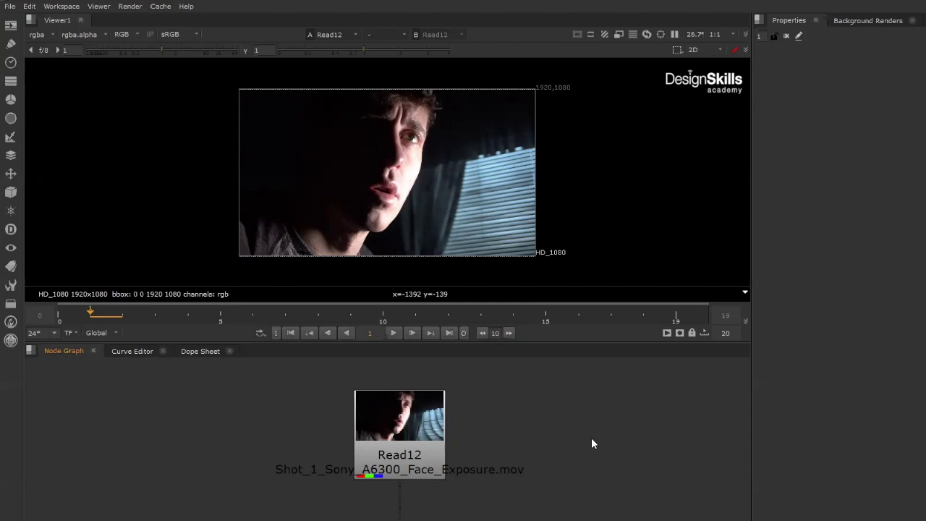
Review the viewer's channel display options, such as Red, Alpha and Luminance, for the face plate
middle_drag(391, 189, 413, 169)
scroll(394, 169, up, 1)
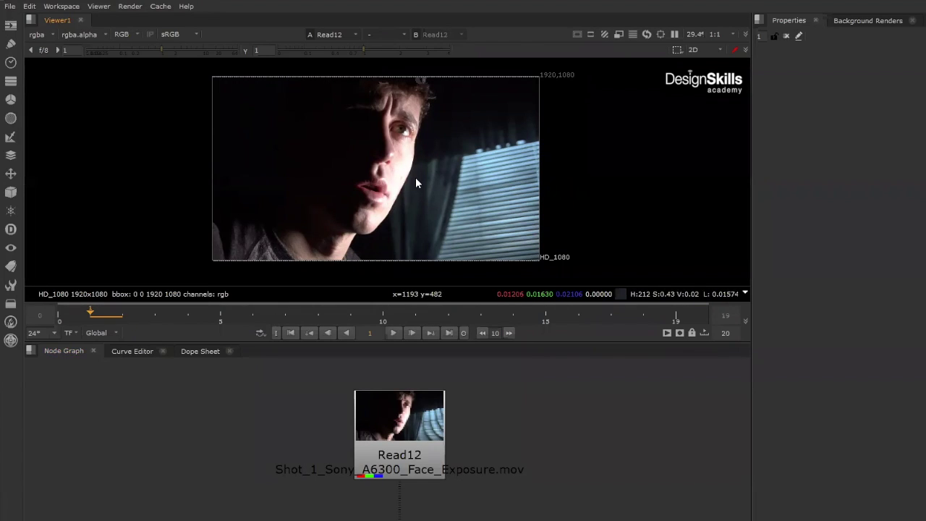
ctrl+shift+drag(592, 242, 532, 278)
click(130, 38)
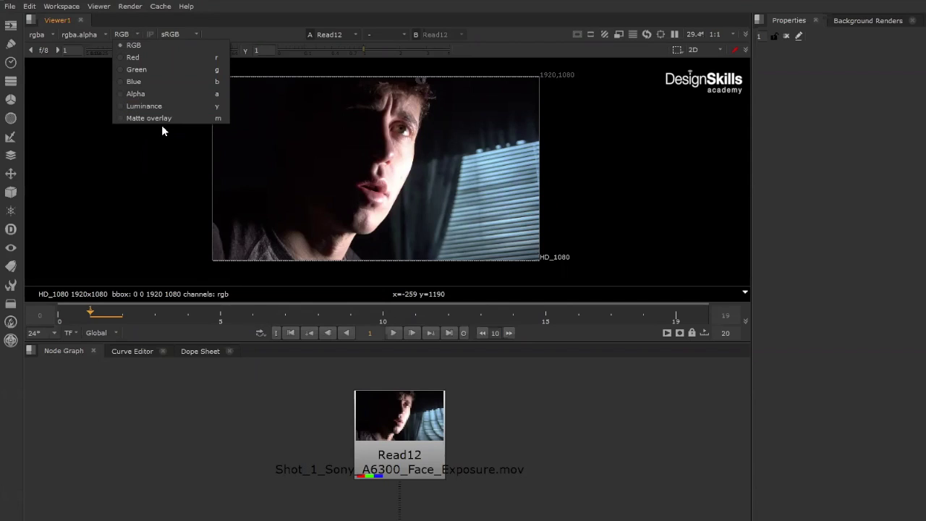
click(365, 173)
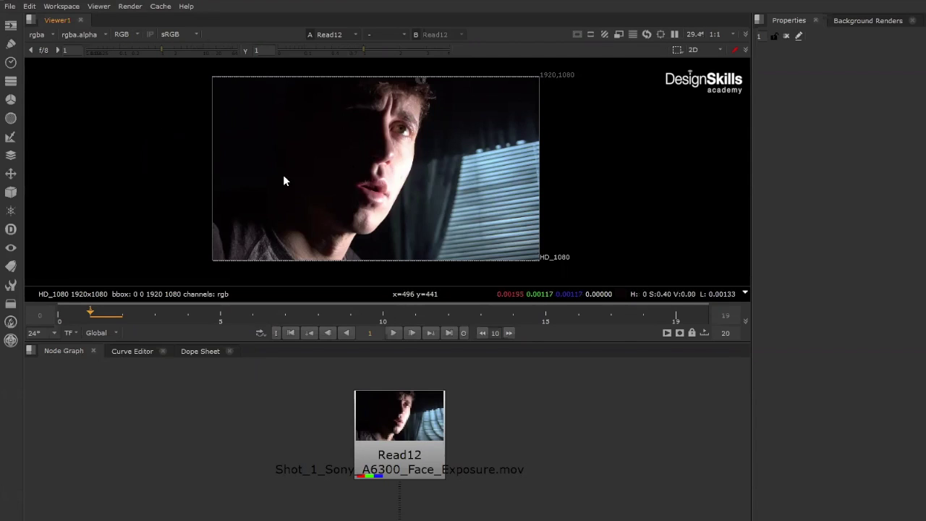
click(126, 33)
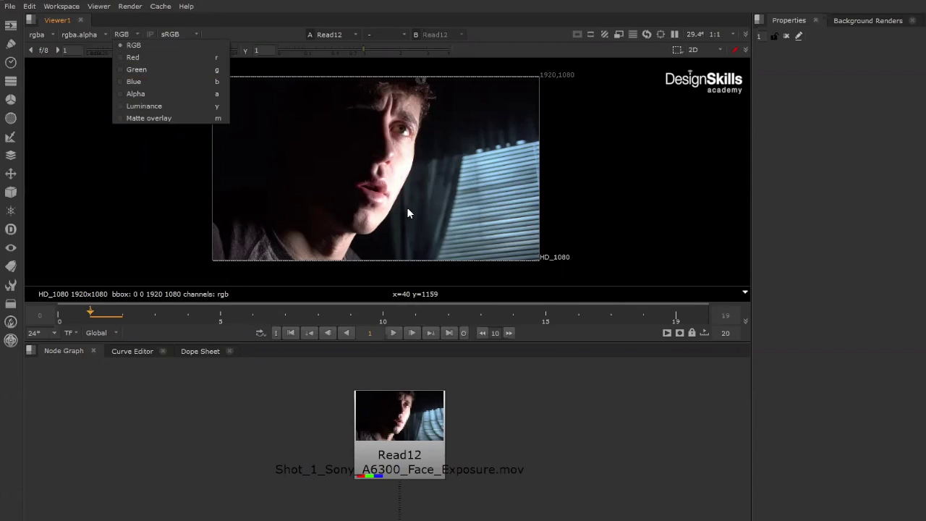
click(370, 156)
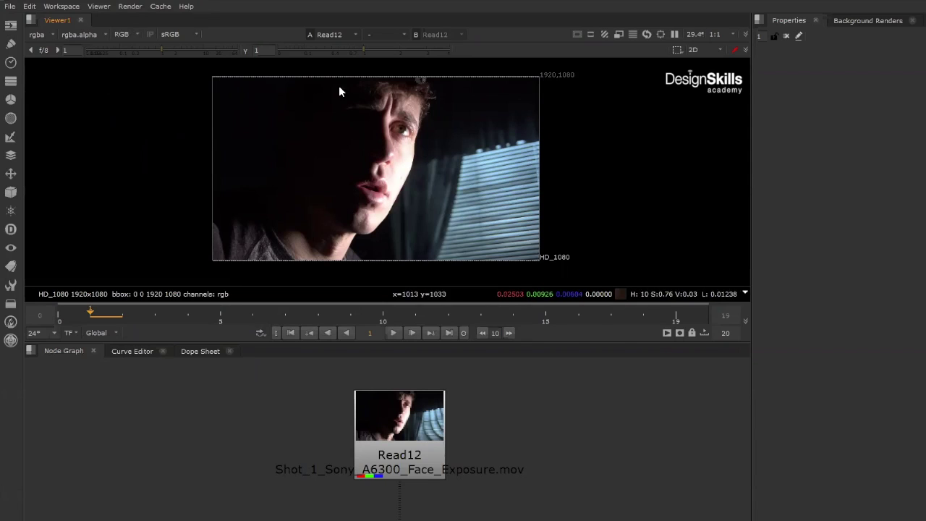
click(135, 35)
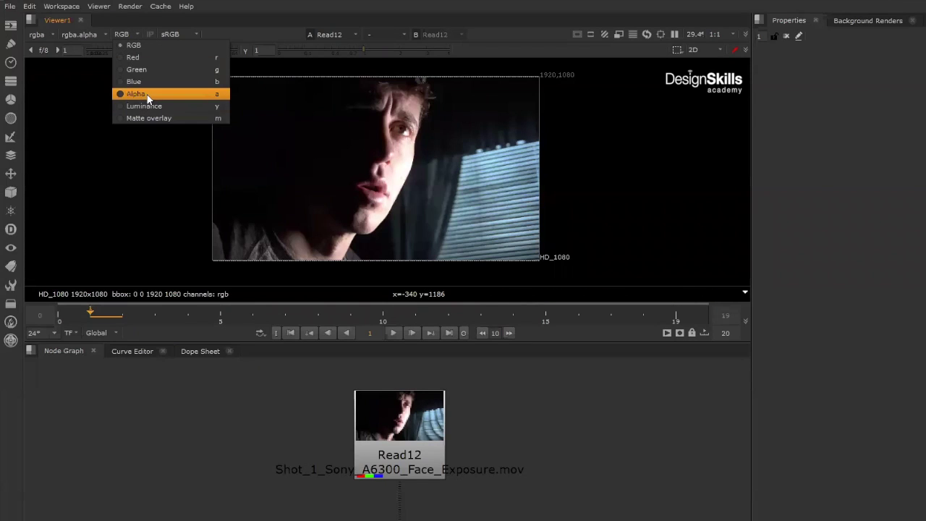
click(366, 99)
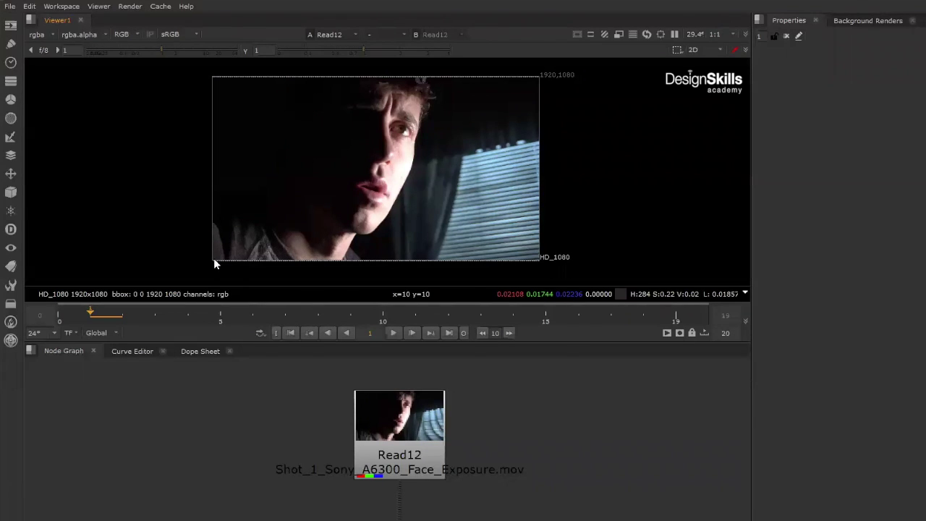
Examine the pixels and coordinates at the lower-left corner of the Read12 image at high magnification
scroll(212, 259, up, 1)
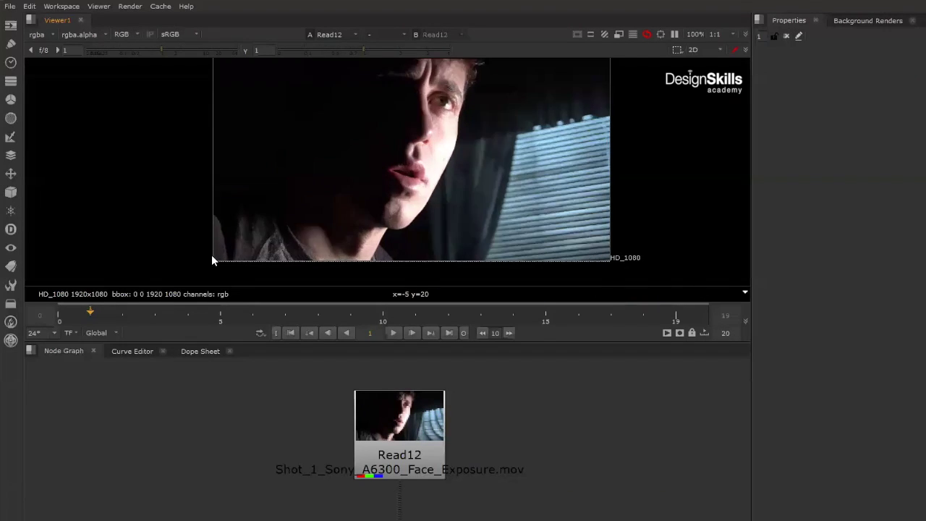
scroll(212, 258, up, 12)
middle_drag(262, 246, 306, 141)
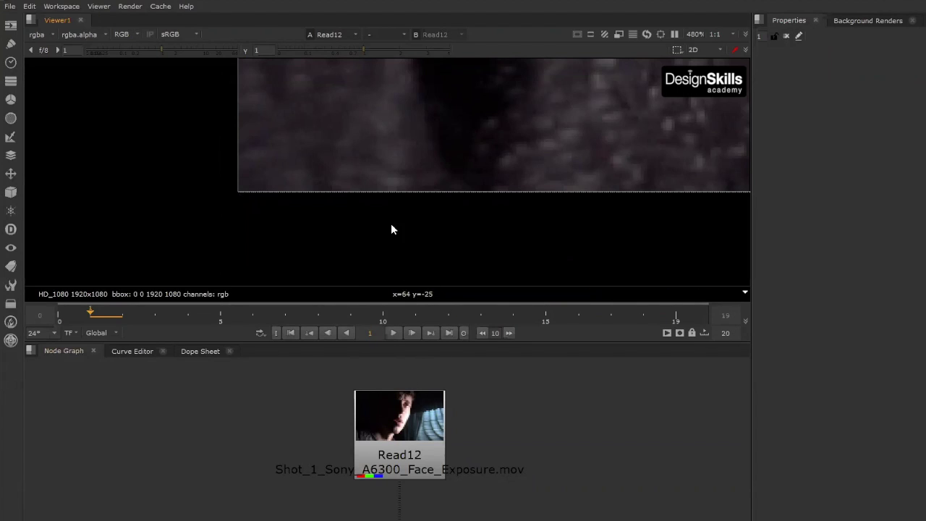
middle_drag(503, 121, 294, 222)
scroll(381, 186, down, 2)
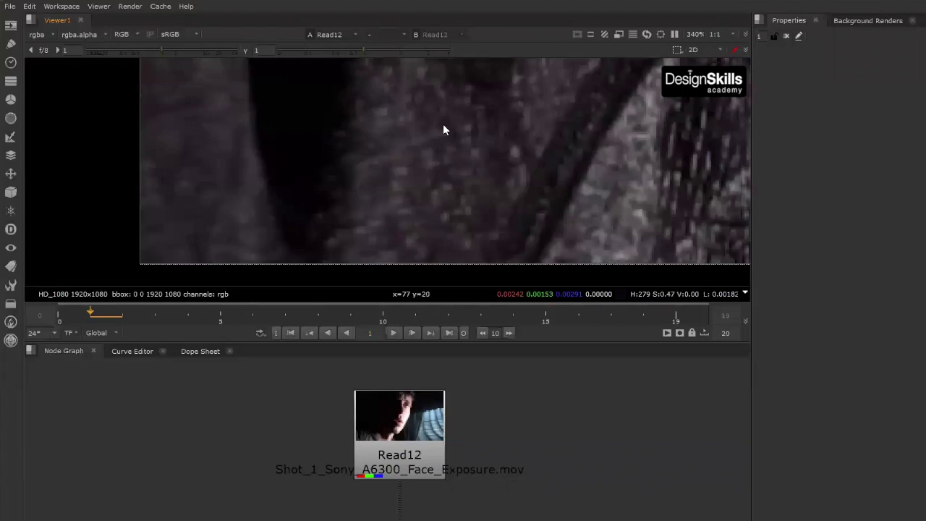
Inspect the pixel colour values across the shadows, face and window blinds of the Read12 image
scroll(439, 127, down, 6)
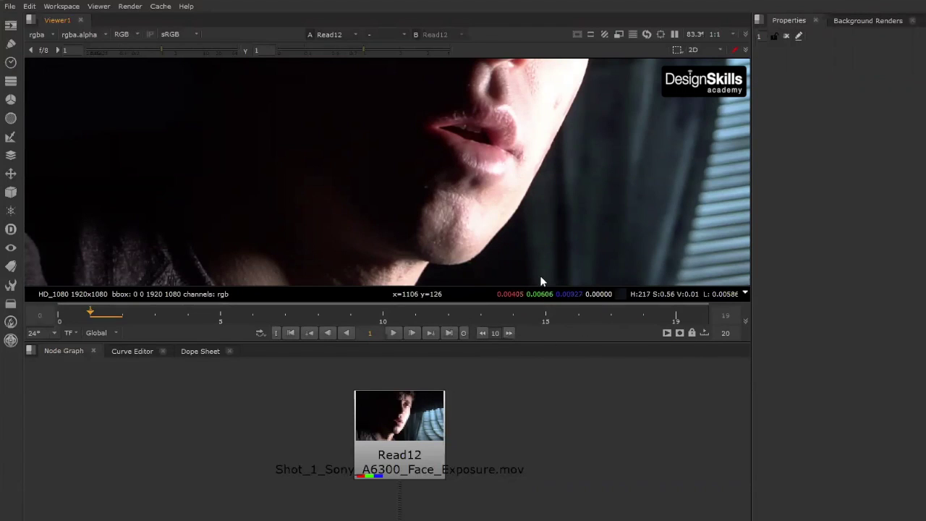
scroll(495, 368, down, 5)
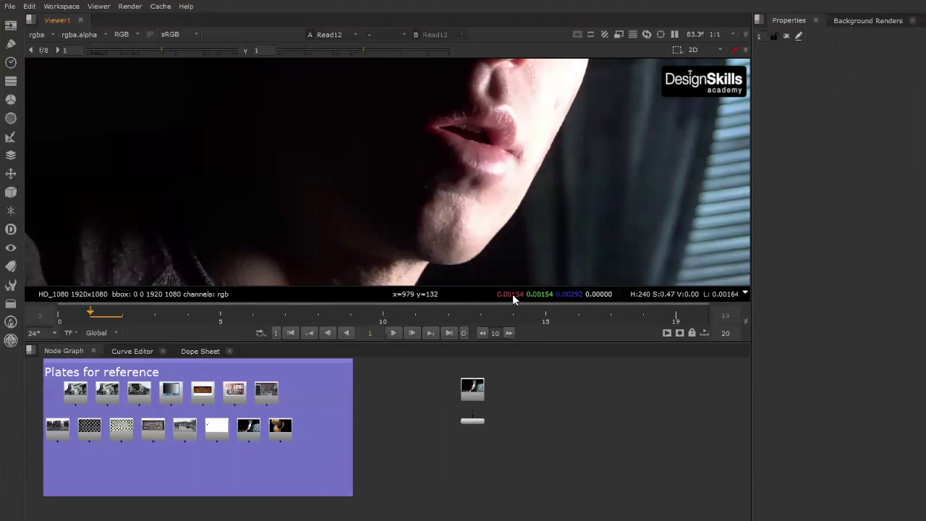
scroll(546, 221, up, 3)
scroll(600, 139, down, 5)
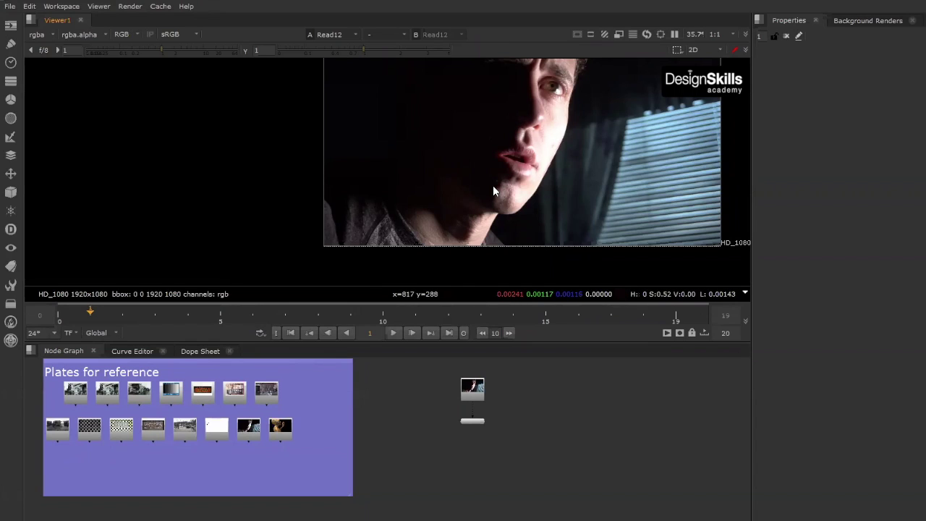
middle_drag(513, 89, 389, 130)
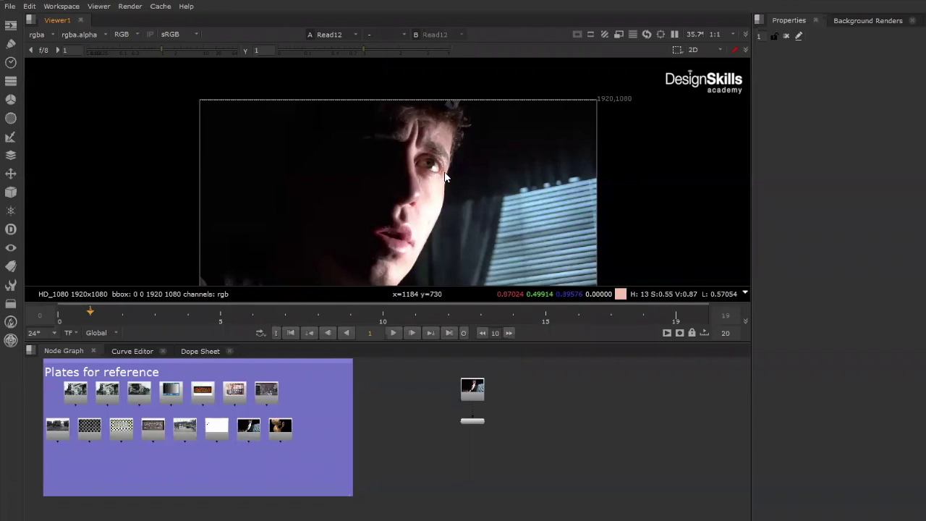
scroll(443, 172, down, 1)
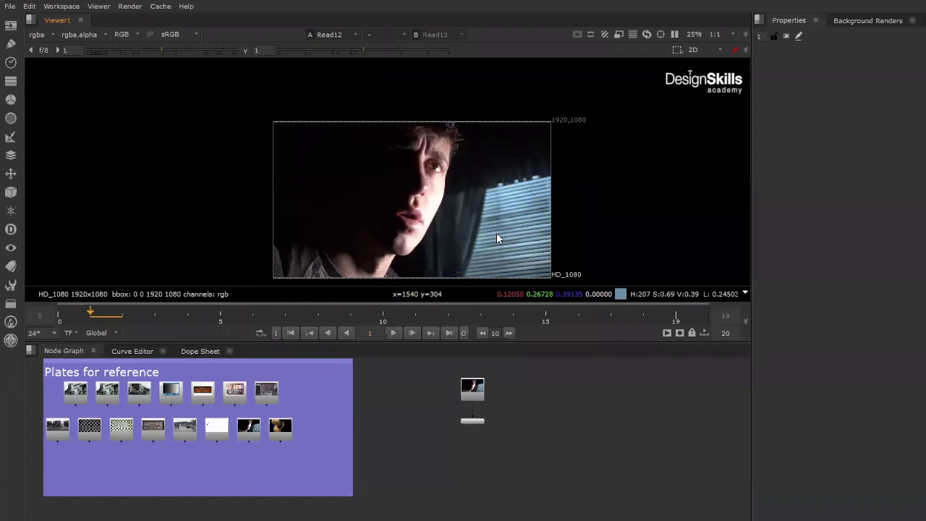
middle_drag(488, 218, 452, 189)
scroll(452, 189, up, 1)
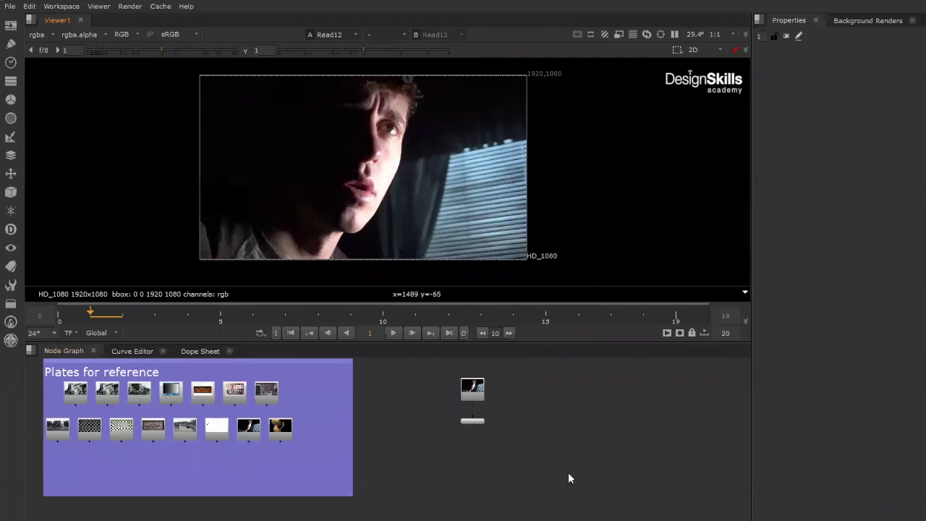
scroll(527, 412, up, 2)
middle_drag(527, 415, 526, 431)
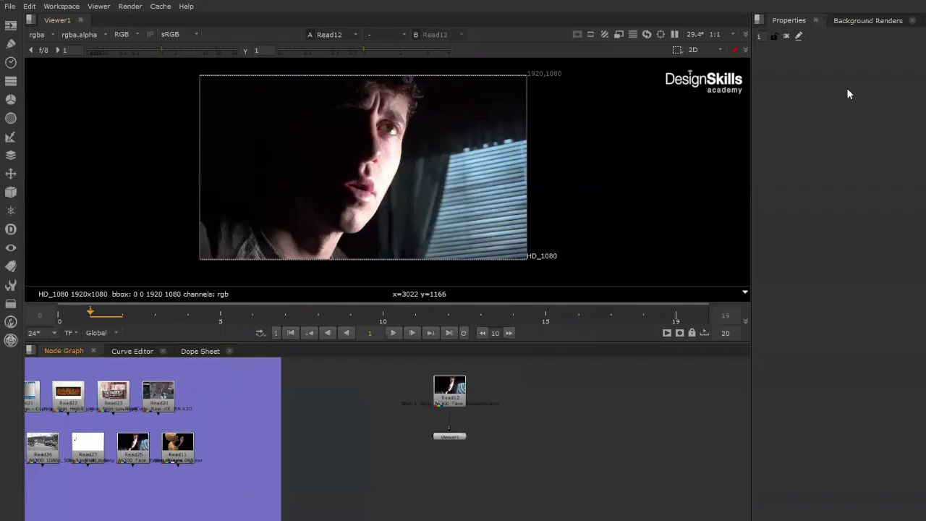
Open a new Waveform scope and dock it in the pane with Properties and Background Renders
click(757, 26)
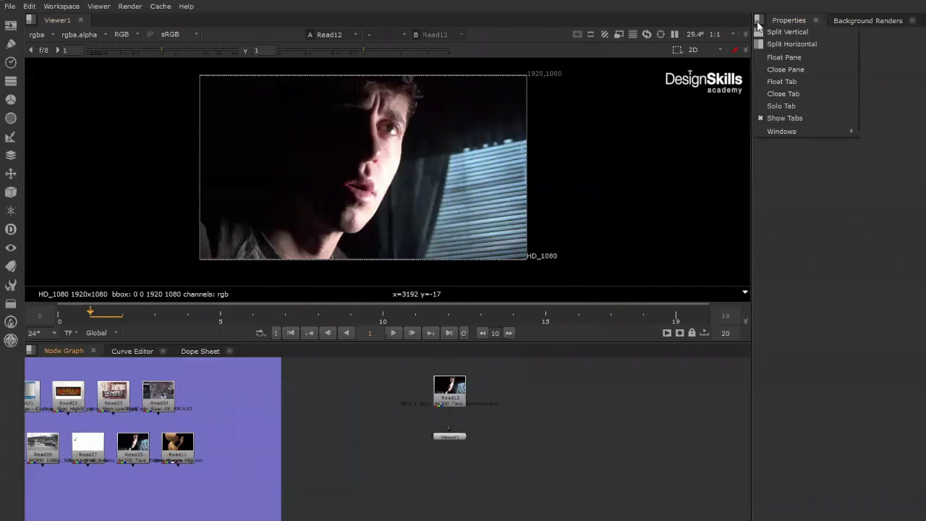
click(758, 23)
click(758, 22)
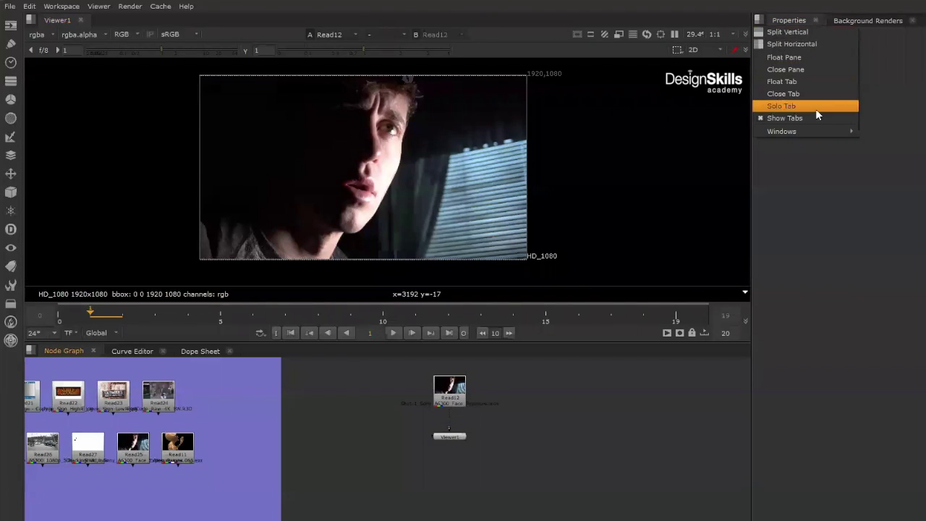
mouse_move(803, 131)
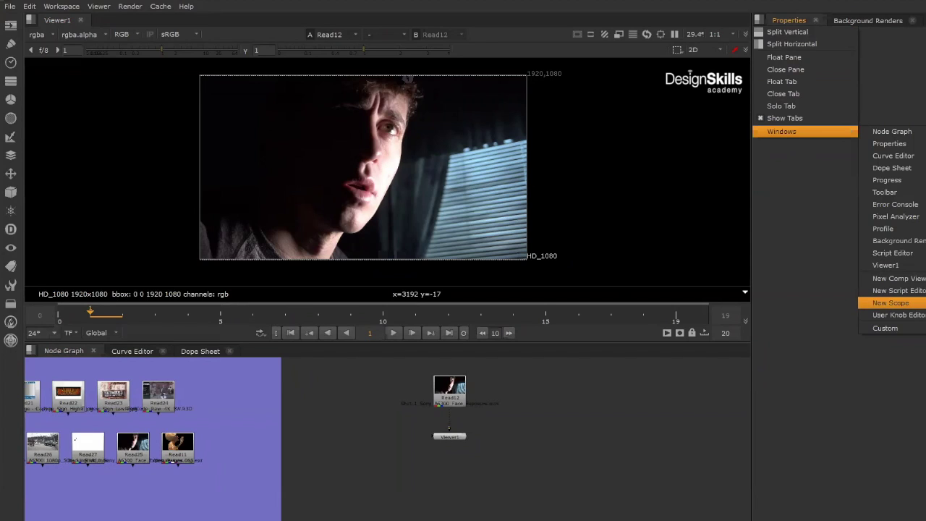
click(890, 302)
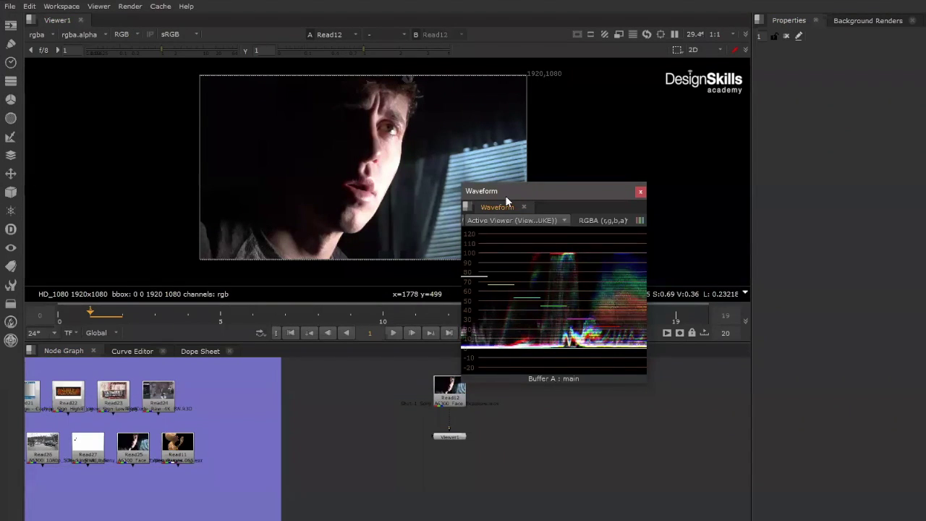
drag(505, 196, 839, 170)
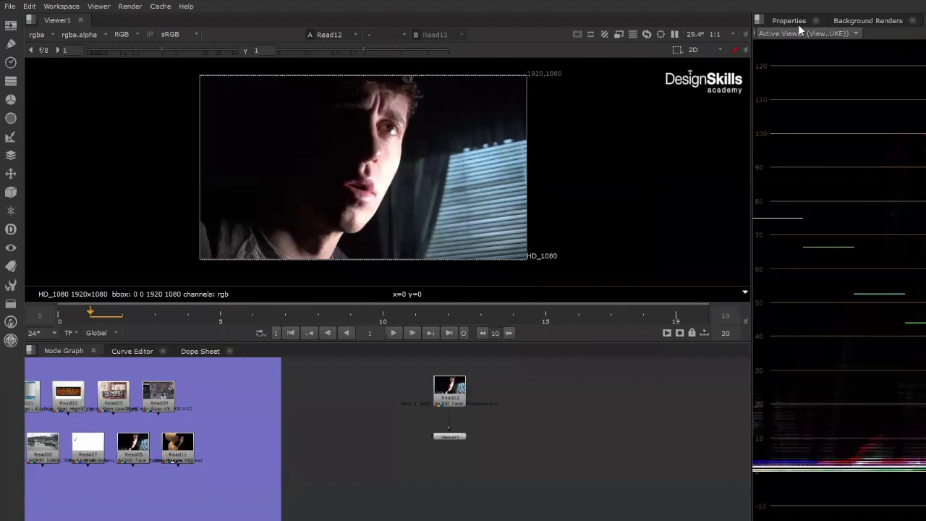
Split the pane holding Properties, Background Renders and the Waveform scope vertically, creating an empty pane underneath
click(758, 21)
mouse_move(796, 131)
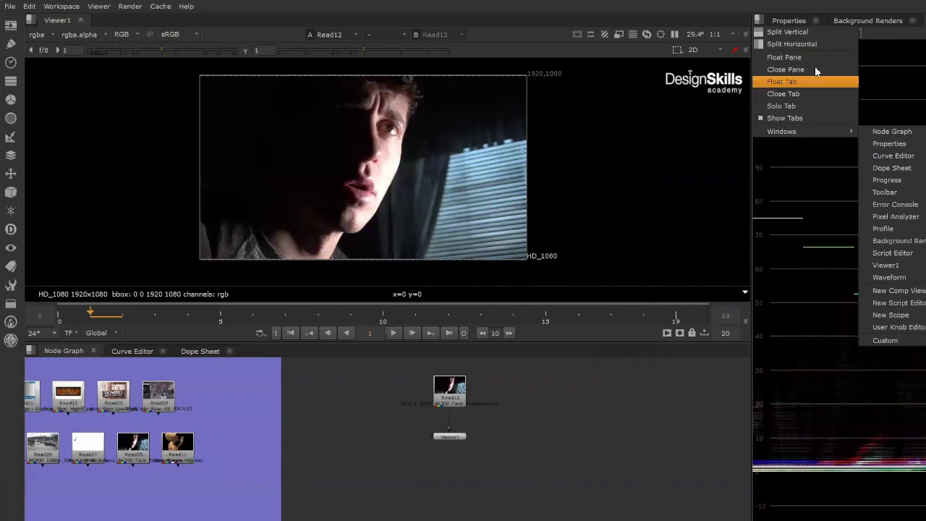
click(810, 32)
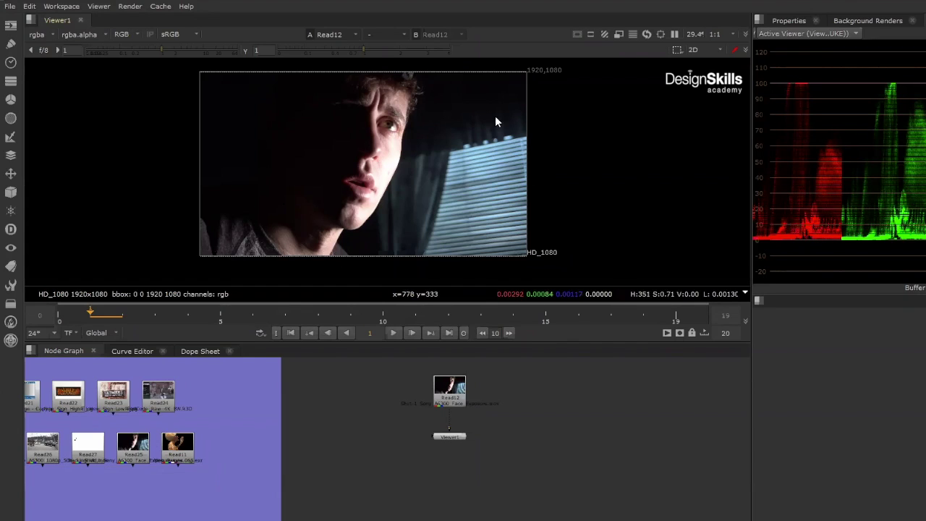
Examine the shadows, face highlights and window blinds of the Read12 plate against the Waveform scope
scroll(369, 139, up, 3)
scroll(420, 168, down, 4)
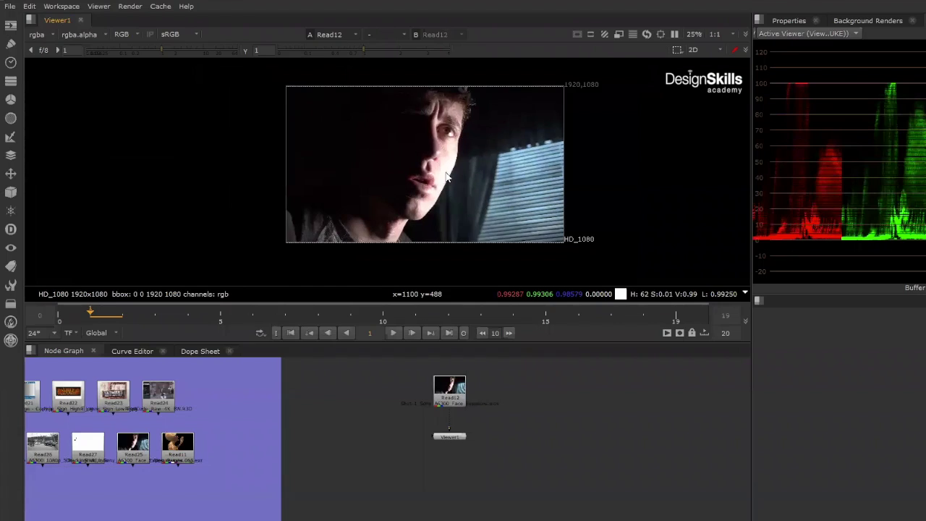
scroll(354, 228, up, 1)
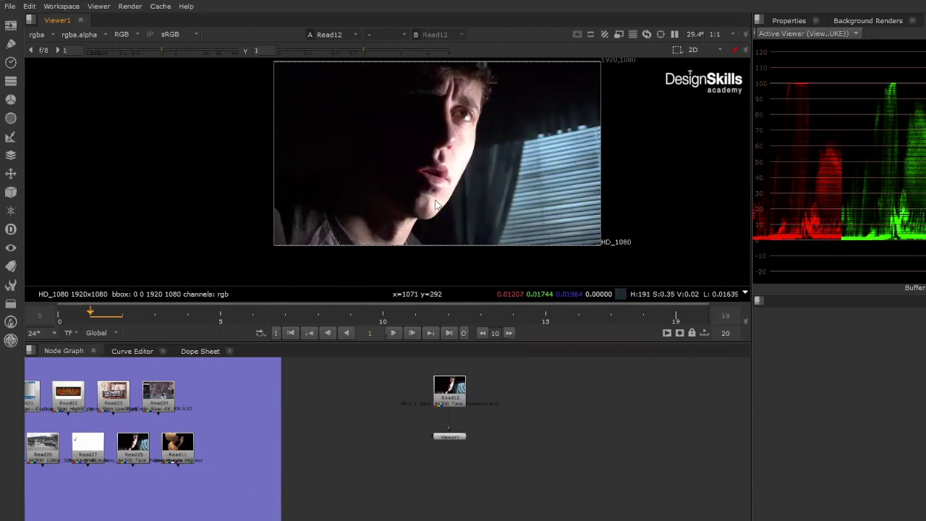
scroll(429, 145, up, 2)
scroll(429, 144, up, 1)
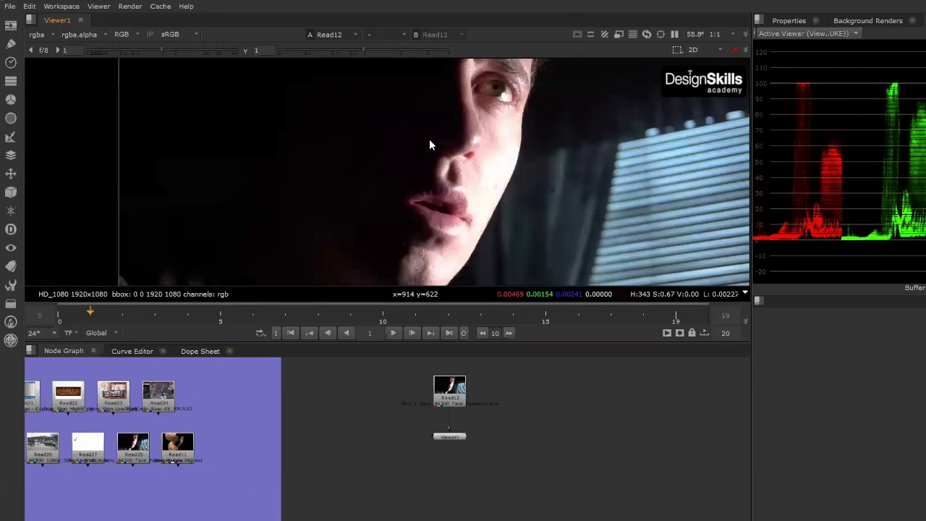
scroll(572, 210, down, 3)
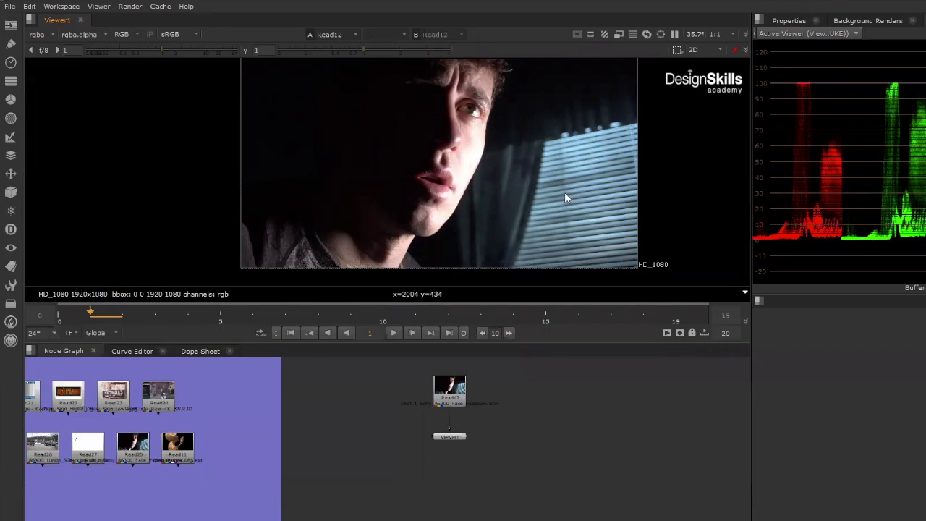
scroll(506, 182, down, 1)
middle_drag(504, 183, 406, 196)
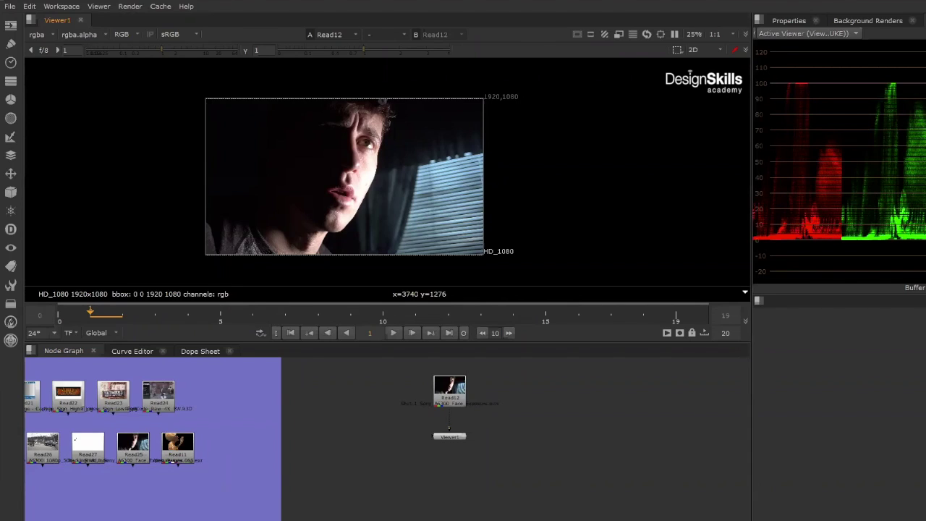
Open a Histogram scope and dock it in the empty pane below the Waveform
click(757, 21)
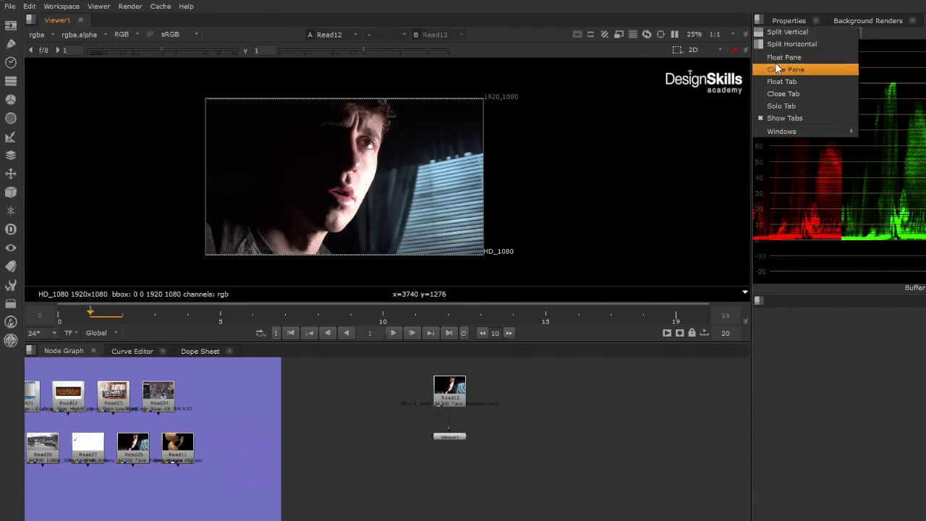
click(758, 302)
mouse_move(828, 415)
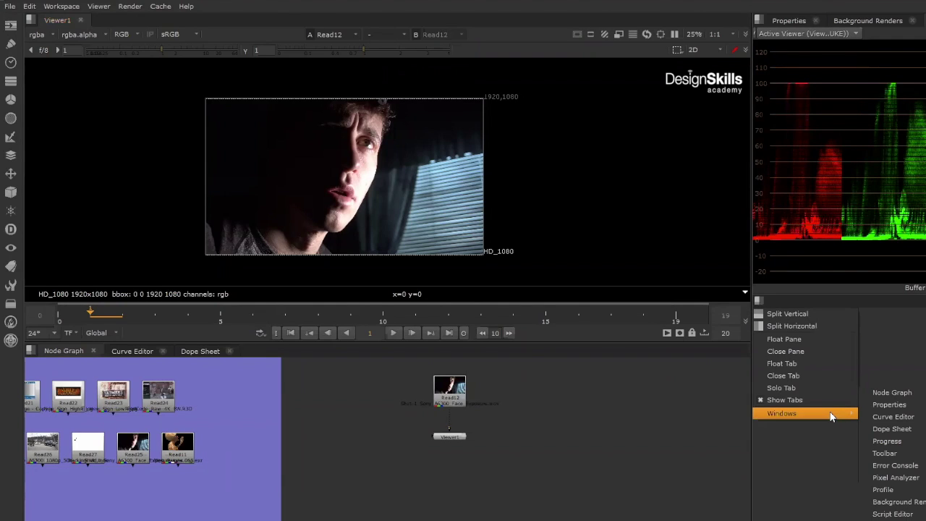
click(762, 298)
click(764, 297)
mouse_move(809, 413)
key(Escape)
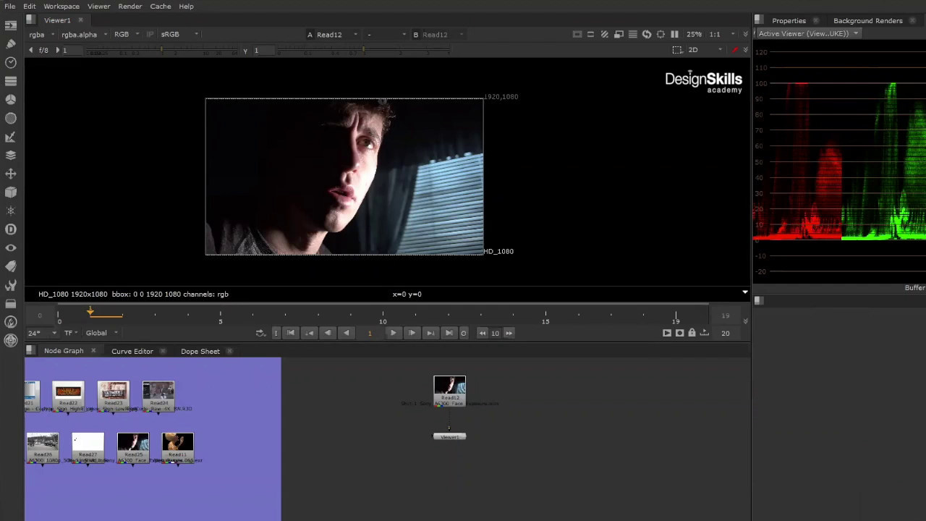
drag(501, 191, 839, 304)
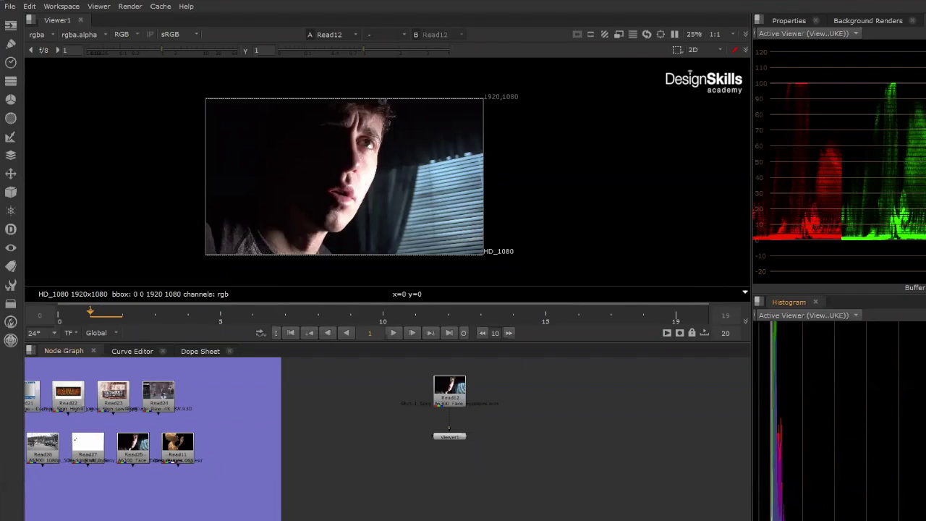
Add a Grade node beside the Read12 branch and move Viewer1 further down to make room
scroll(467, 427, up, 3)
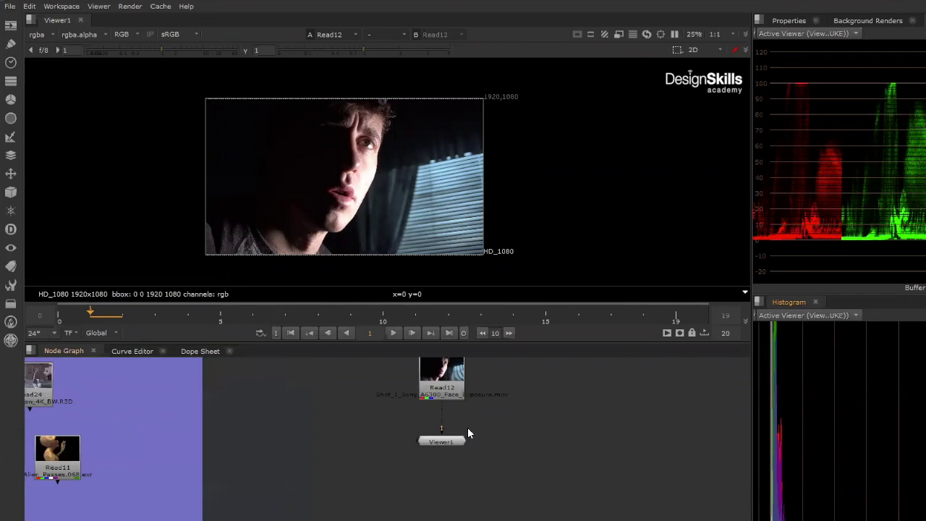
scroll(463, 464, up, 2)
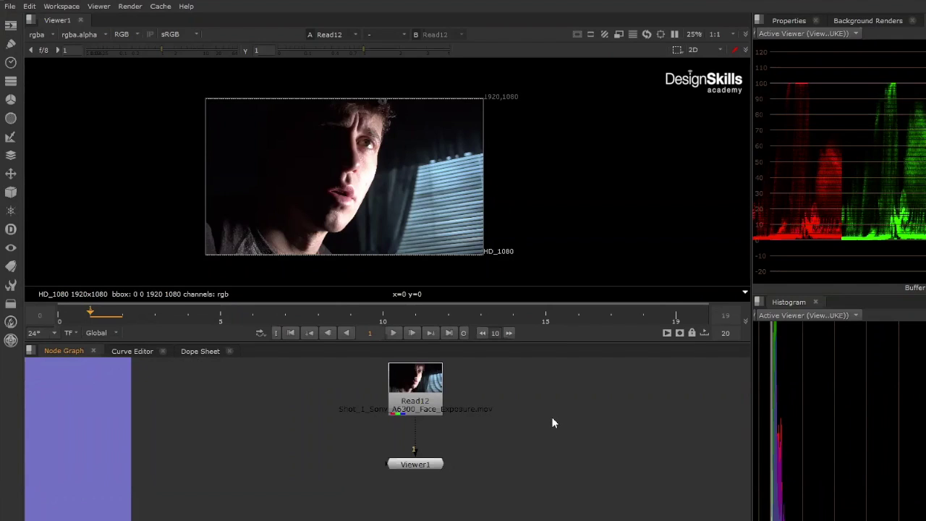
key(Tab)
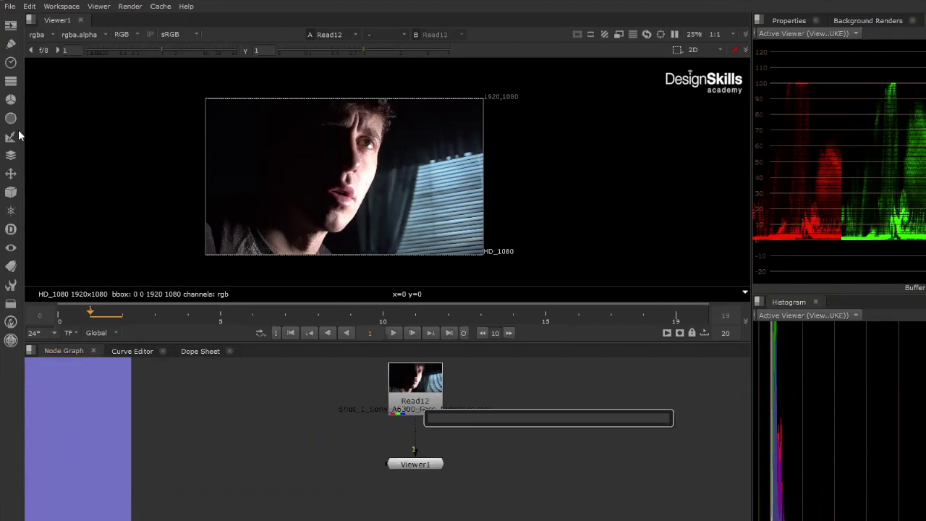
click(11, 81)
click(11, 99)
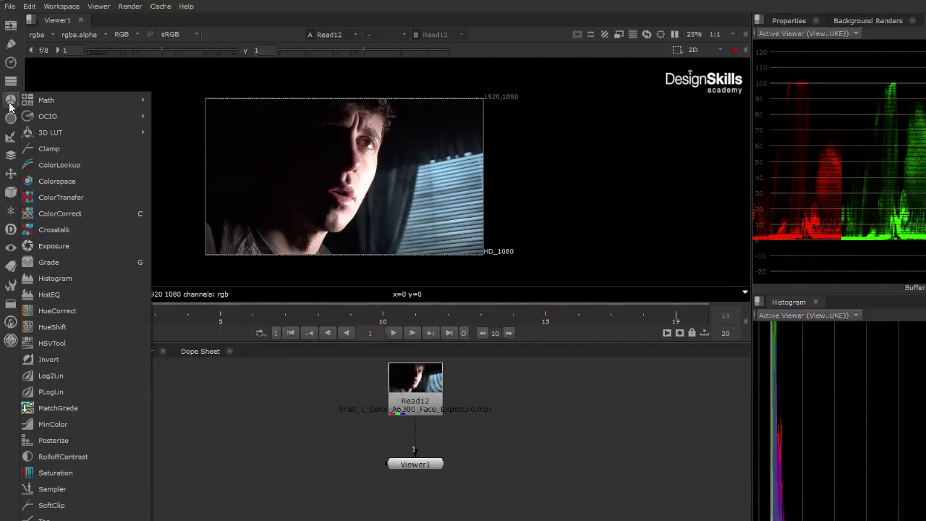
click(545, 396)
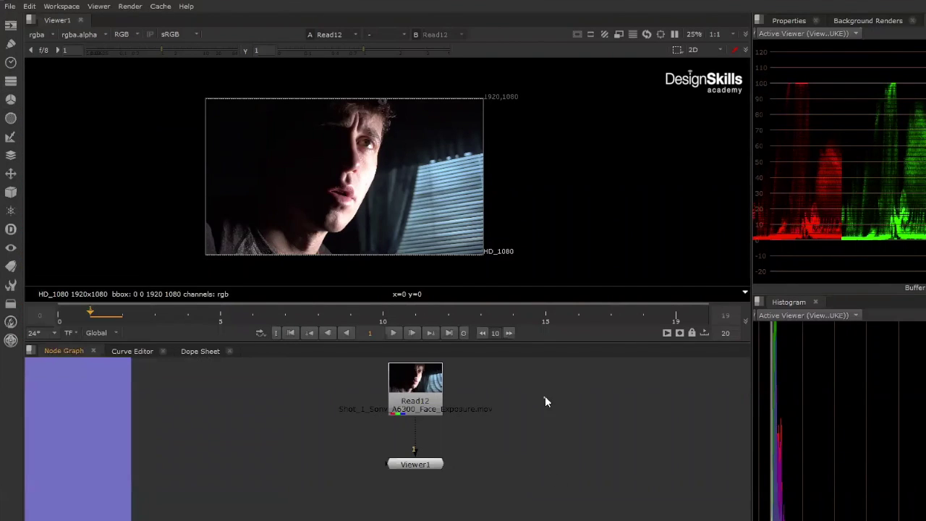
drag(547, 398, 577, 478)
drag(428, 468, 428, 516)
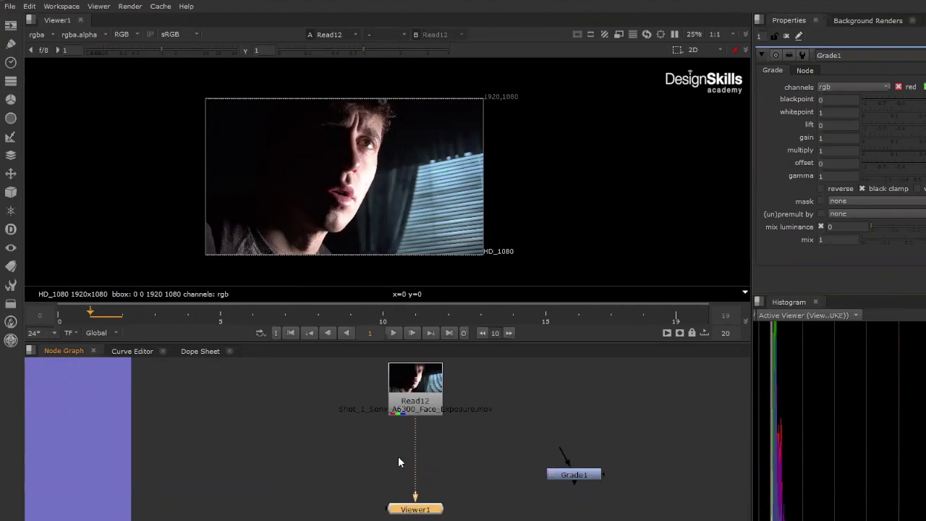
Connect the Grade node between Read12 and Viewer1 so the viewer displays the graded image
scroll(460, 436, down, 3)
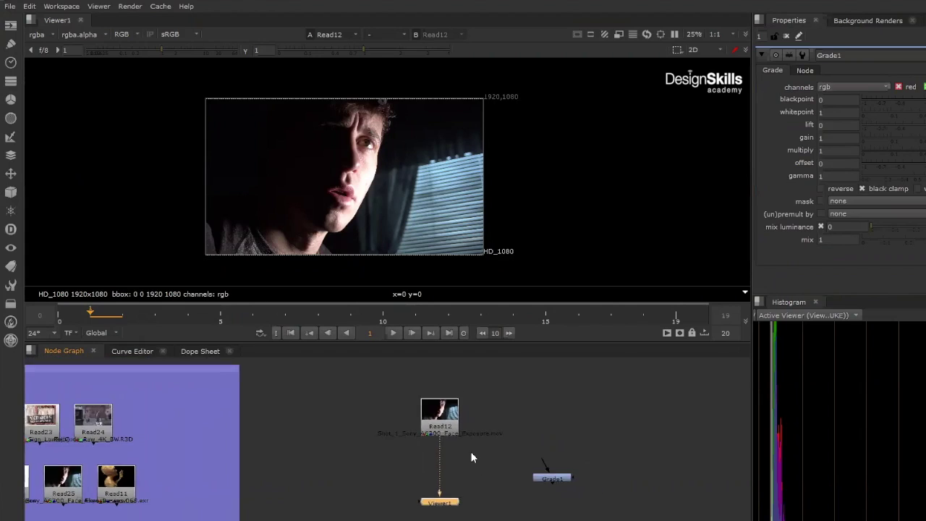
click(425, 402)
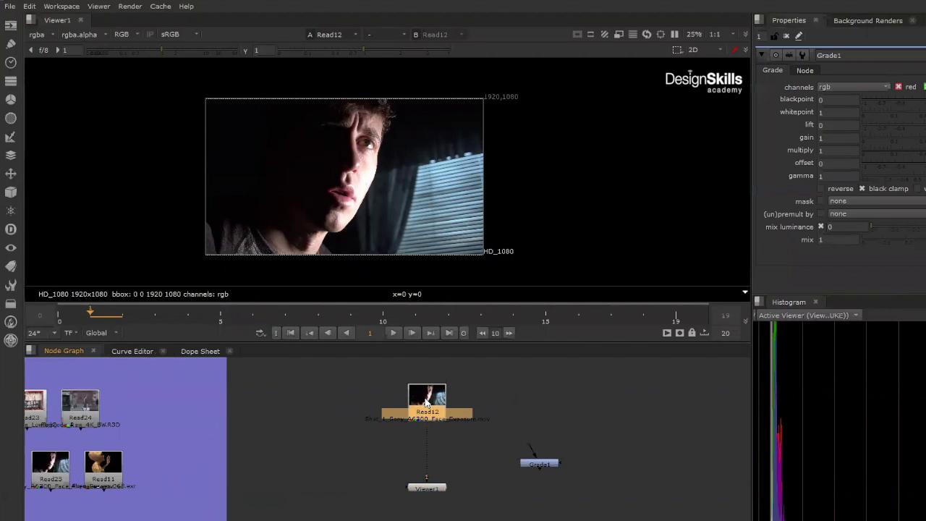
key(1)
drag(558, 466, 556, 437)
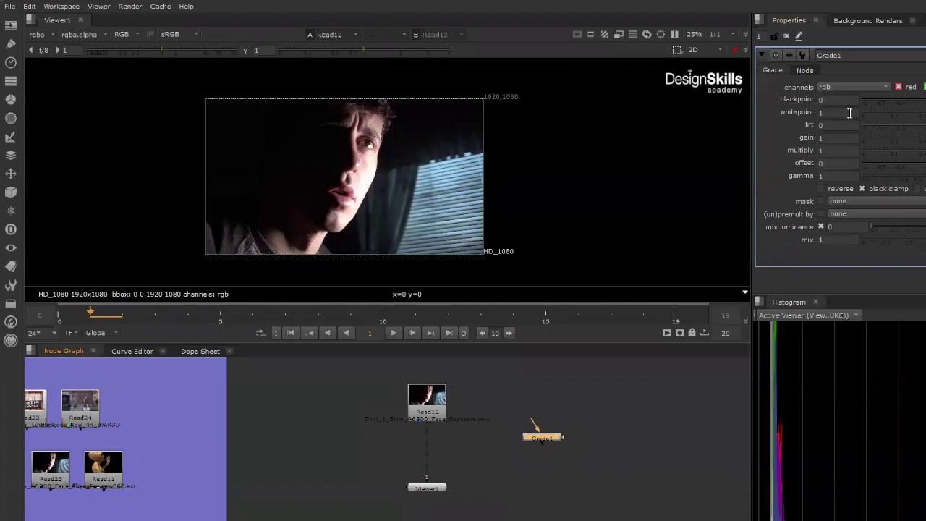
drag(534, 419, 427, 398)
drag(589, 417, 502, 450)
drag(557, 439, 445, 458)
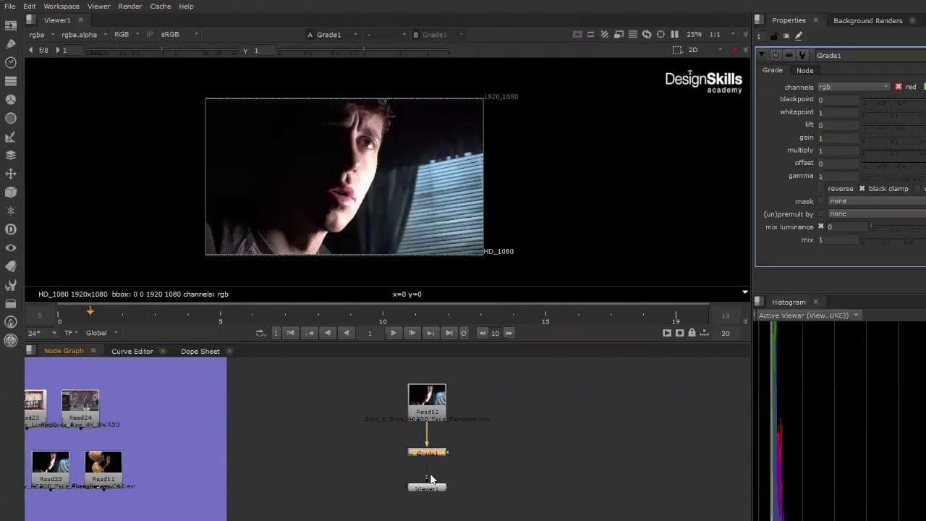
Move Viewer1 diagonally below and to the right of Grade1, keeping the Read12, Grade1, Viewer1 chain connected
scroll(445, 458, up, 3)
middle_drag(447, 402, 471, 442)
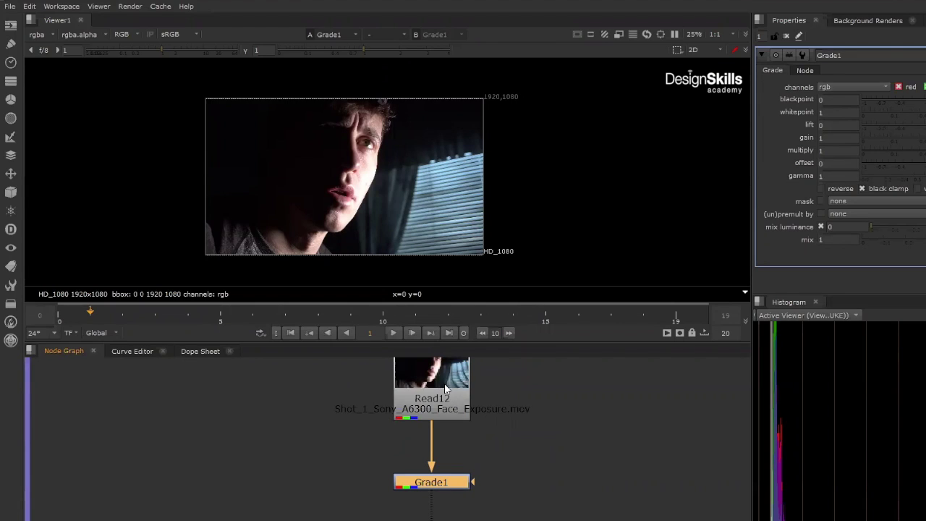
scroll(446, 388, down, 4)
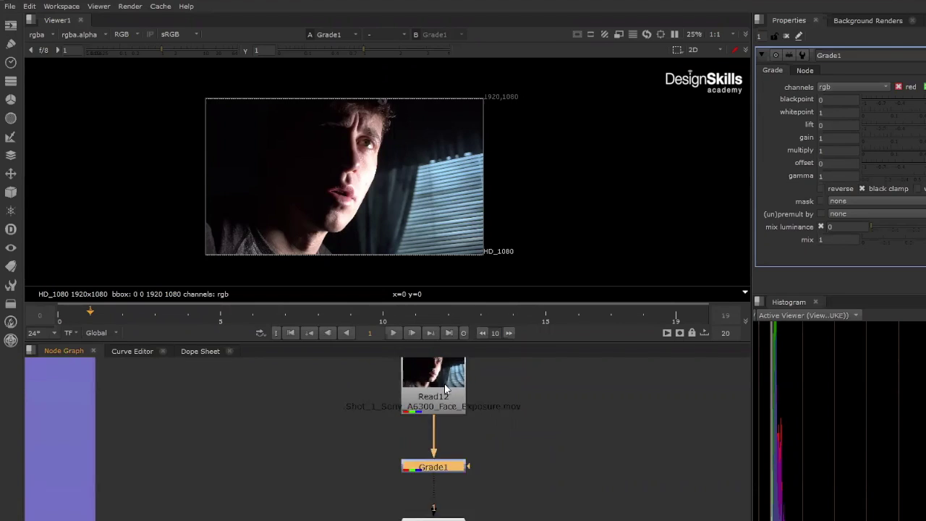
drag(456, 470, 561, 501)
drag(479, 413, 377, 456)
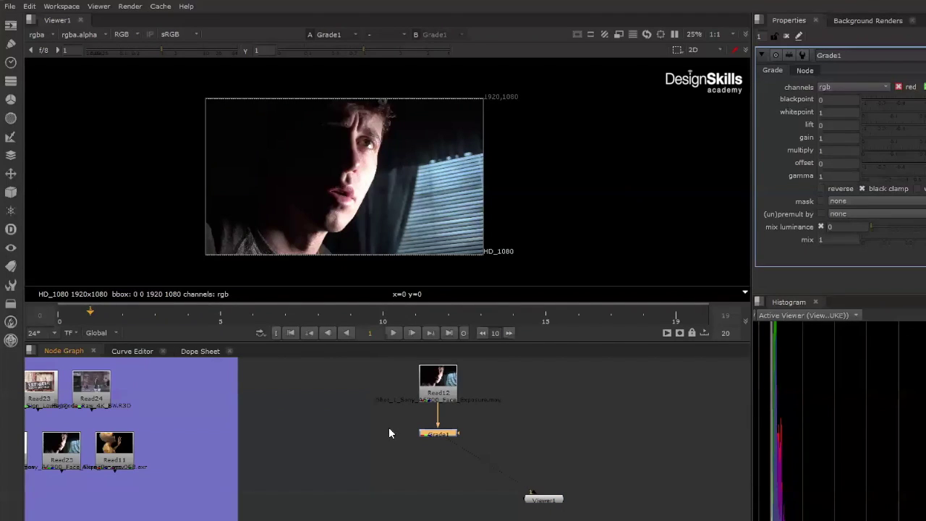
drag(483, 407, 375, 451)
drag(463, 444, 447, 383)
drag(477, 416, 439, 441)
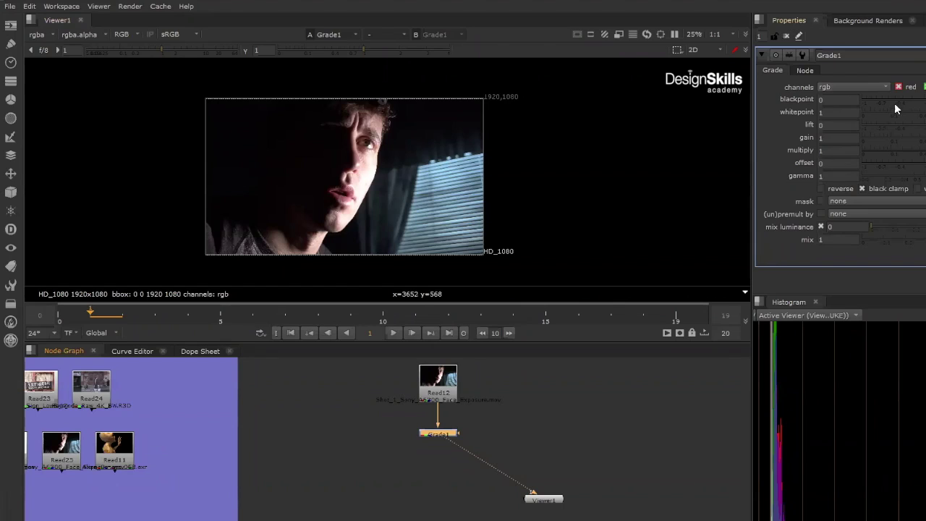
Review Grade1's channel set options, keep rgb, and restrict the grade to the red channel
click(881, 87)
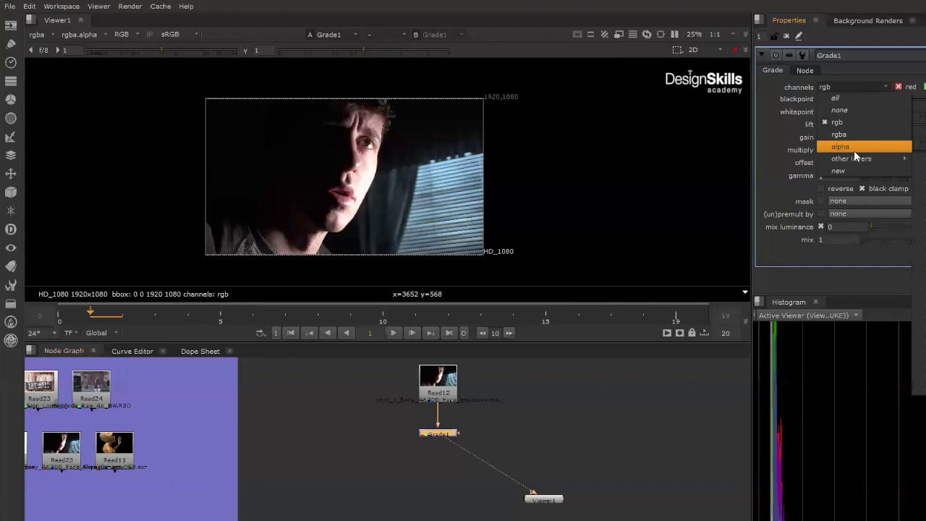
click(648, 136)
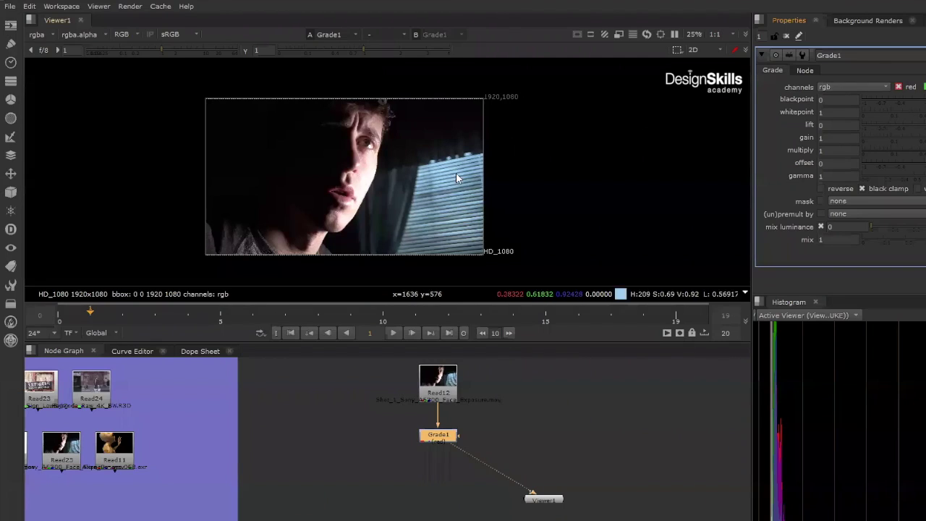
Try blackpoint -0.005, whitepoint 0.8 and lift 0.04 on Grade1's red channel, and reset all three to their defaults
scroll(387, 168, up, 2)
middle_drag(418, 194, 470, 211)
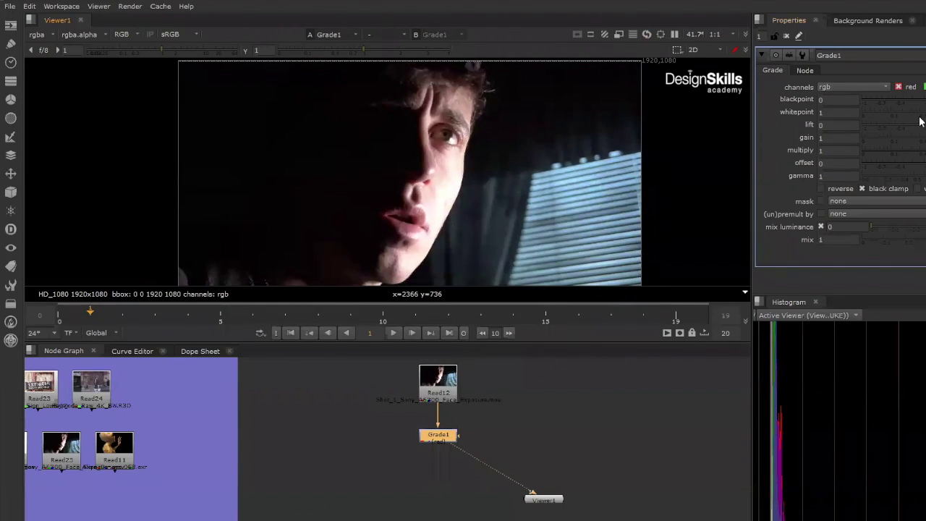
mouse_move(925, 100)
mouse_down()
mouse_move(918, 100)
mouse_move(919, 125)
mouse_move(925, 100)
mouse_up()
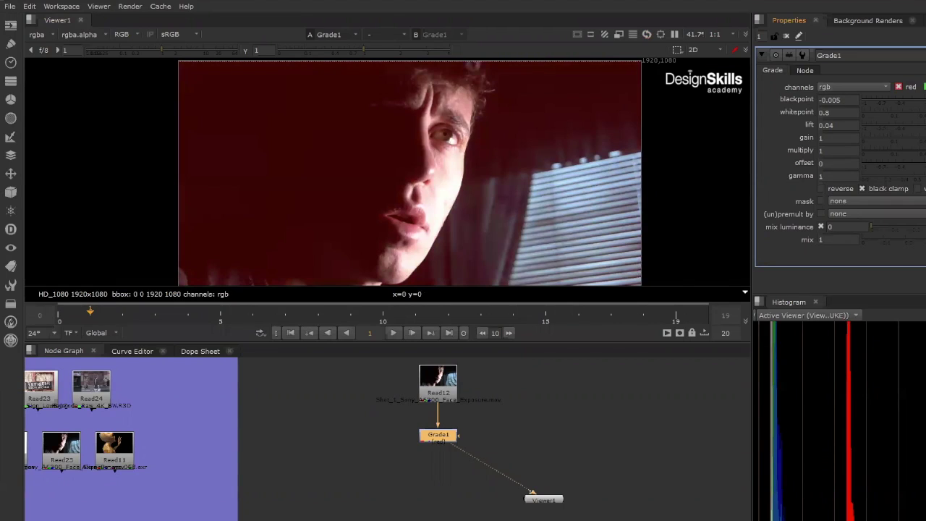
ctrl+click(925, 126)
ctrl+click(925, 112)
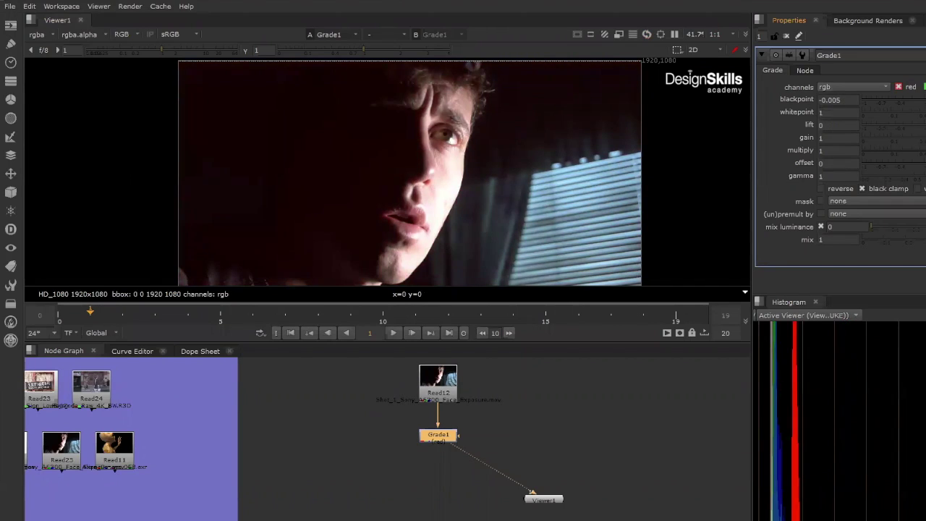
ctrl+click(925, 100)
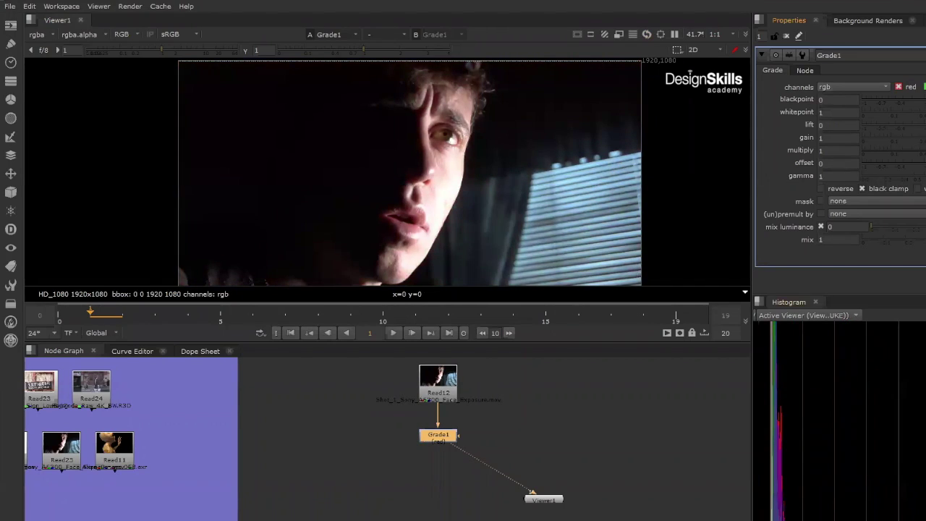
Add a Waveform scope to the Histogram's pane, with separate colour channel traces, and show Grade1's properties above it
scroll(865, 428, up, 6)
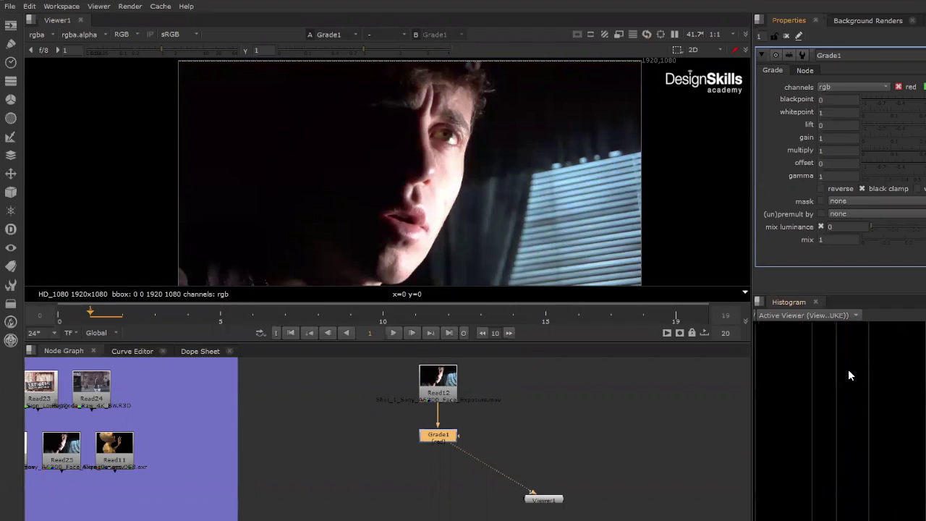
click(759, 303)
mouse_move(832, 420)
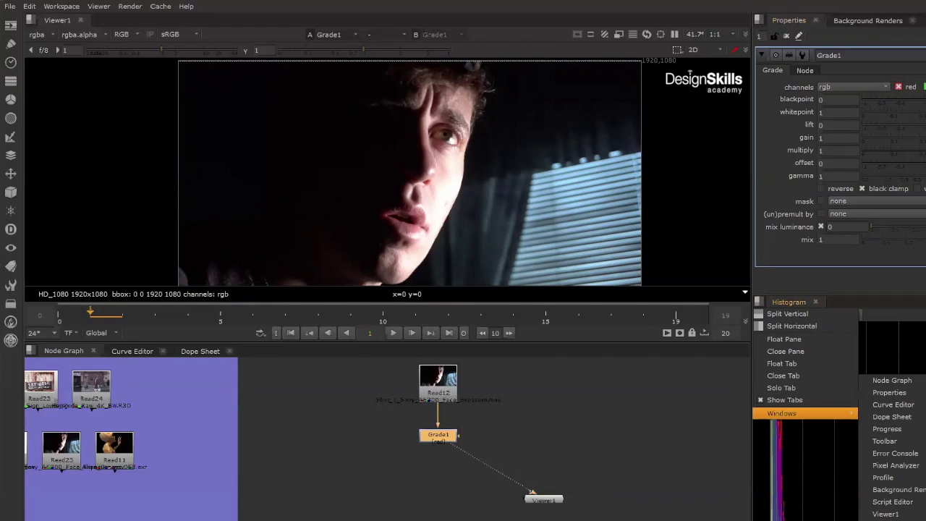
click(886, 516)
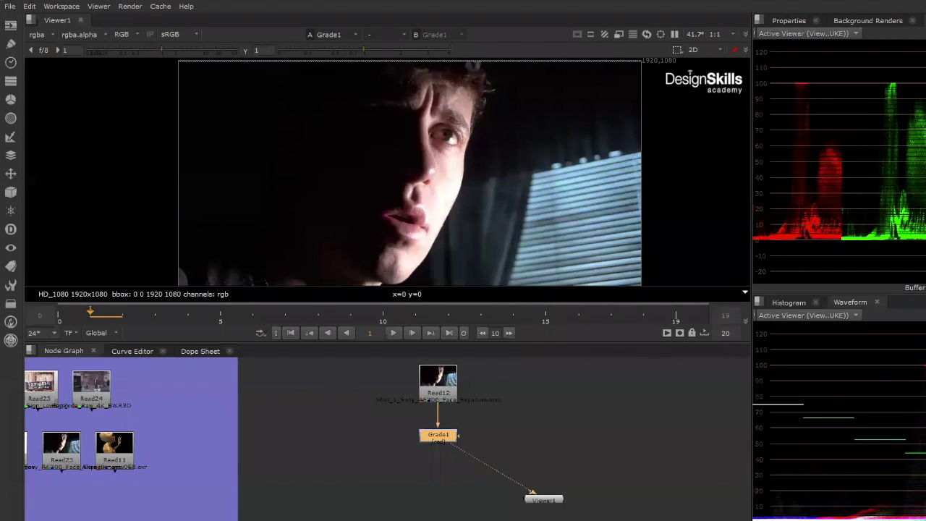
key(Return)
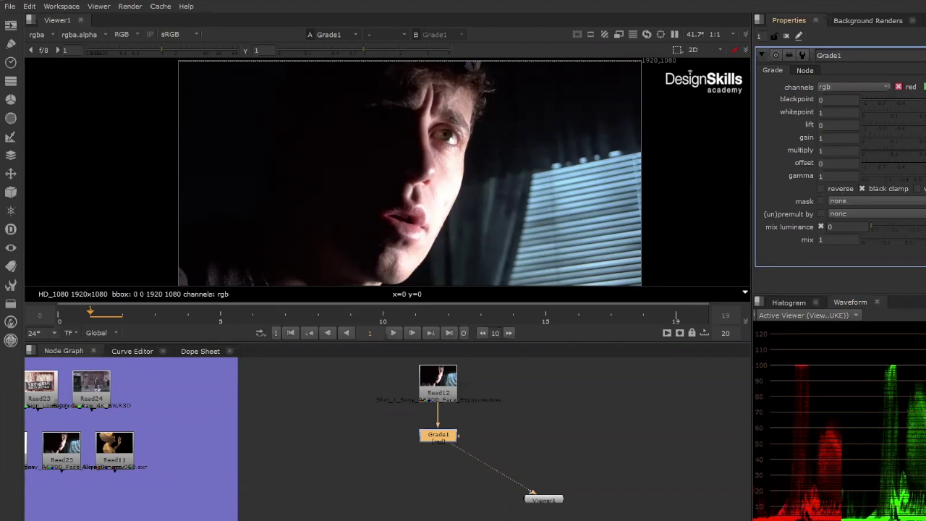
Try gains of 1.4, 2.65, 3.1 and 2.55 on Grade1's red channel
text(.4)
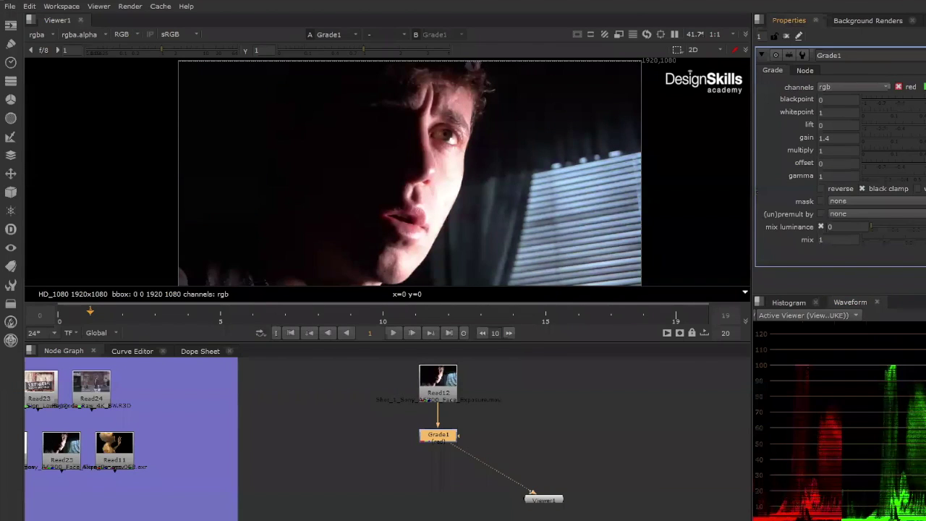
scroll(826, 137, up, 5)
scroll(826, 137, up, 7)
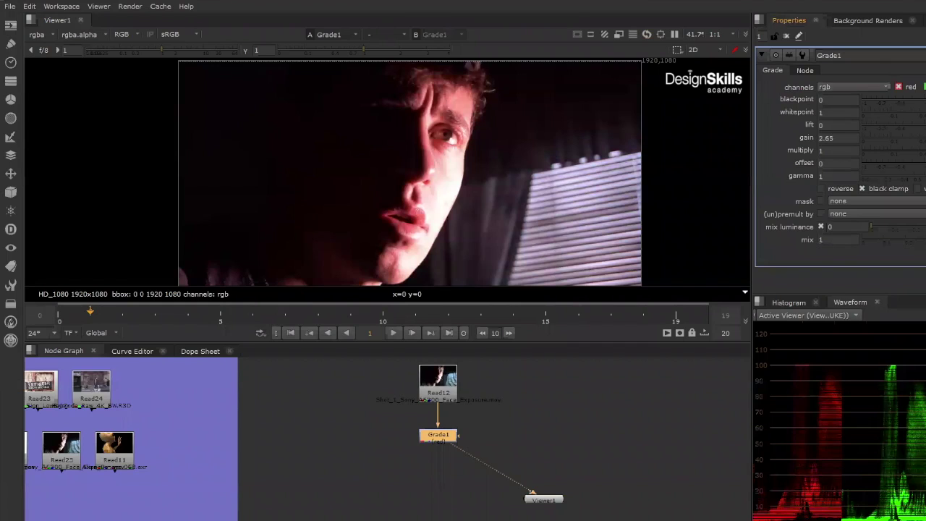
scroll(826, 137, down, 3)
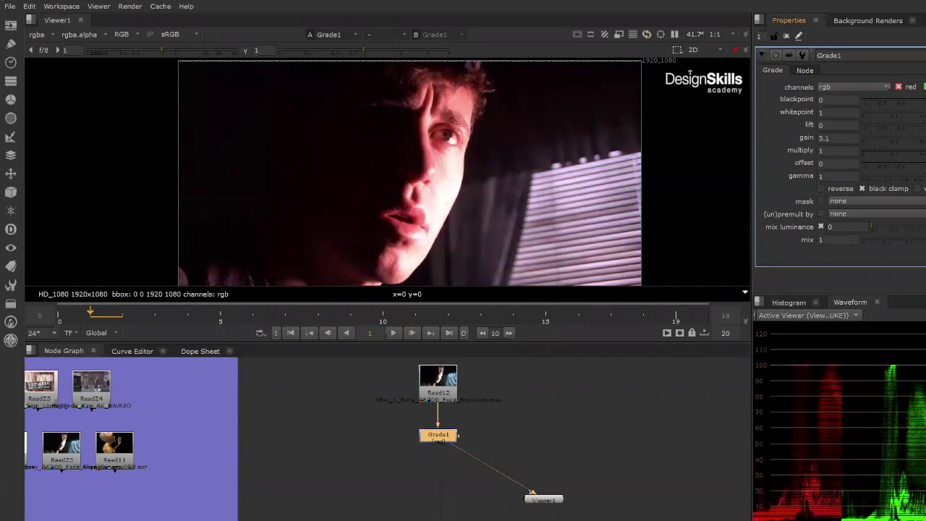
scroll(826, 138, up, 2)
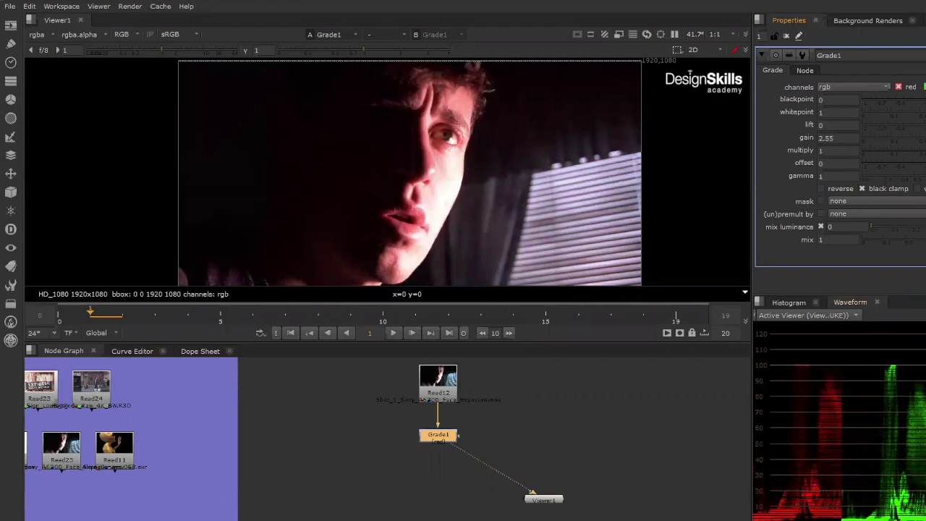
Separate Grade1 from Read12 and Viewer1, shift Read12 slightly, and view Read12 directly in Viewer1
drag(467, 422, 495, 391)
drag(538, 366, 443, 435)
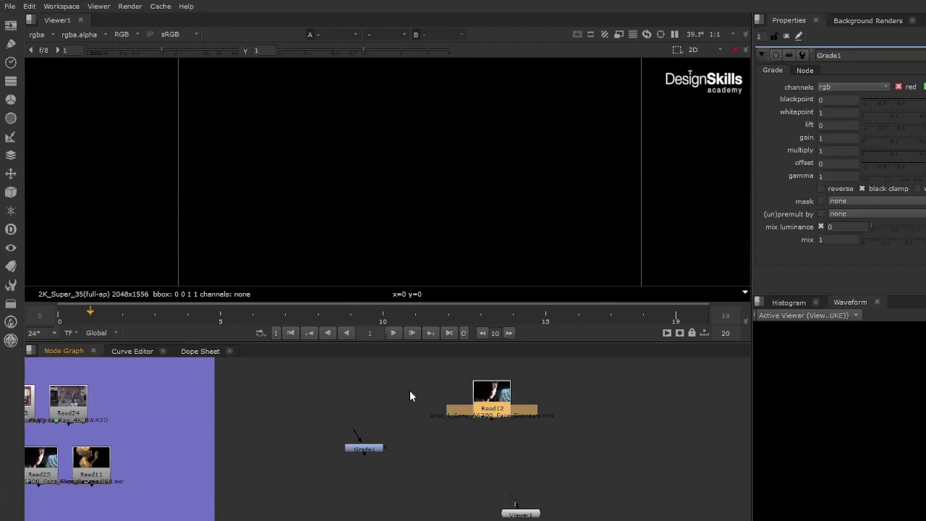
drag(505, 400, 512, 402)
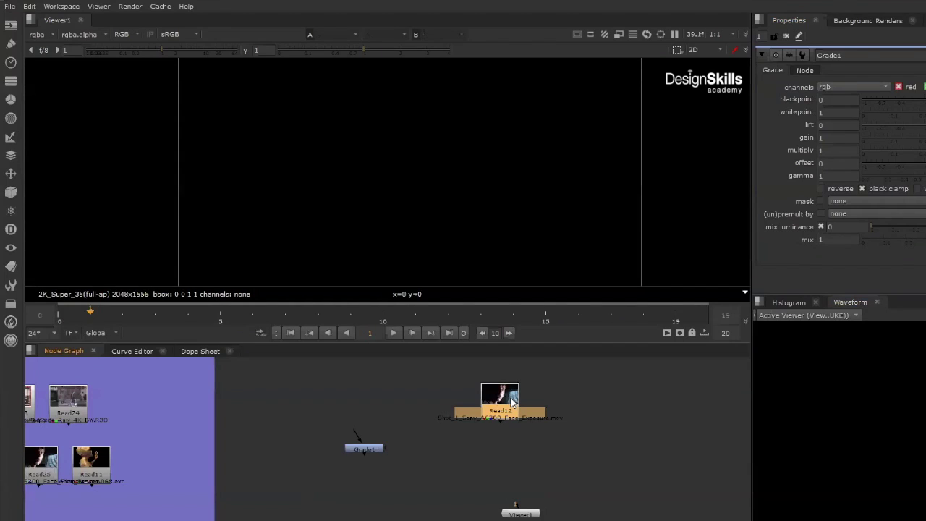
key(1)
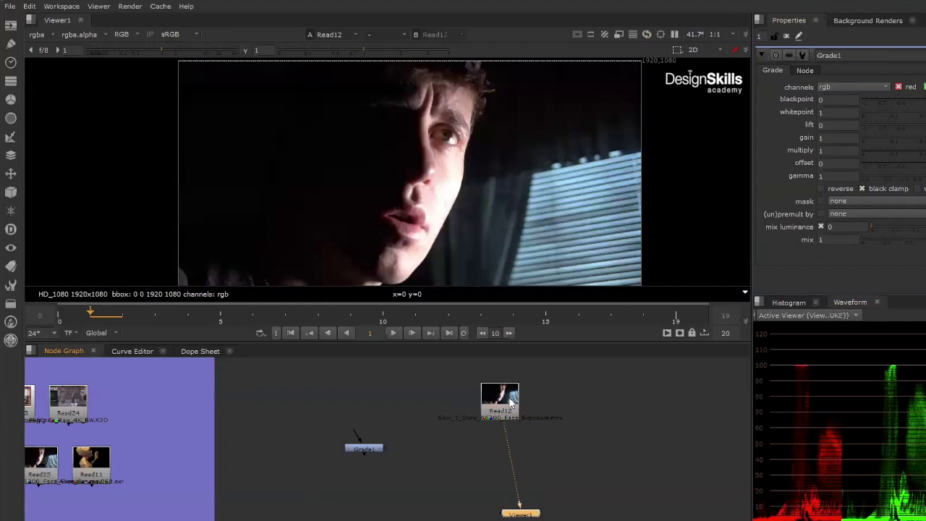
Disconnect Viewer1 from Read12 and reconnect Read12's output to it
drag(543, 378, 550, 418)
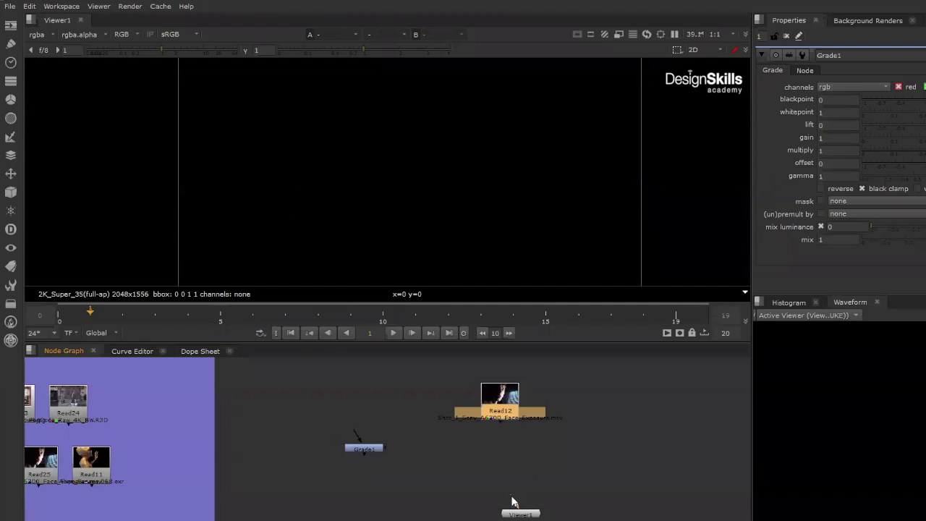
drag(500, 419, 513, 493)
drag(508, 432, 501, 405)
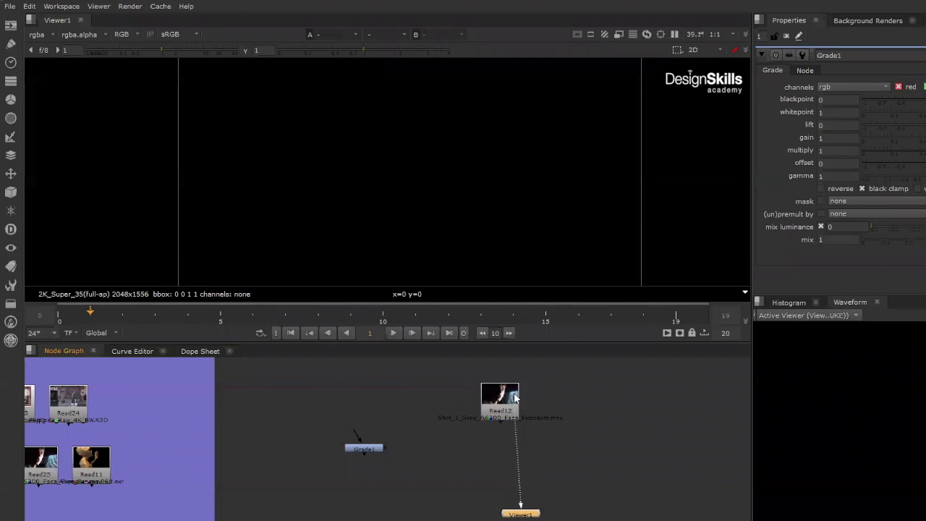
drag(560, 450, 451, 367)
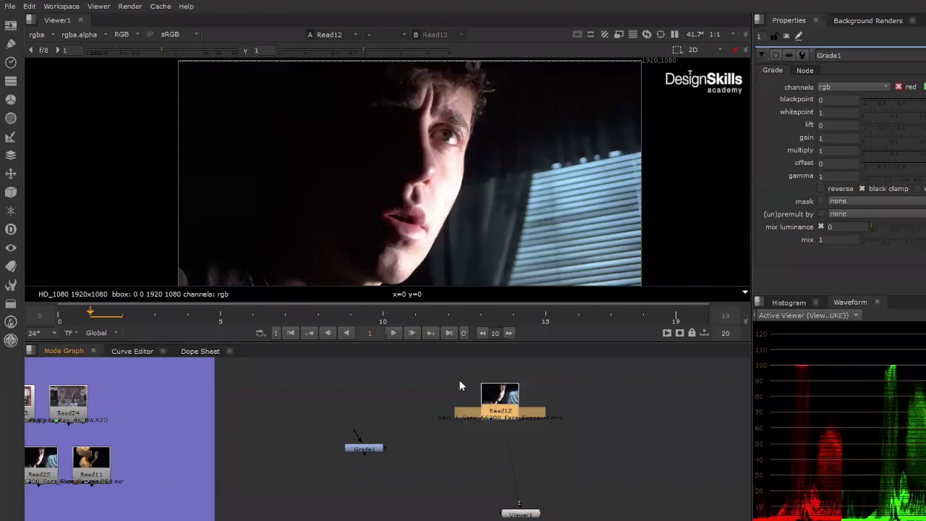
key(1)
click(542, 432)
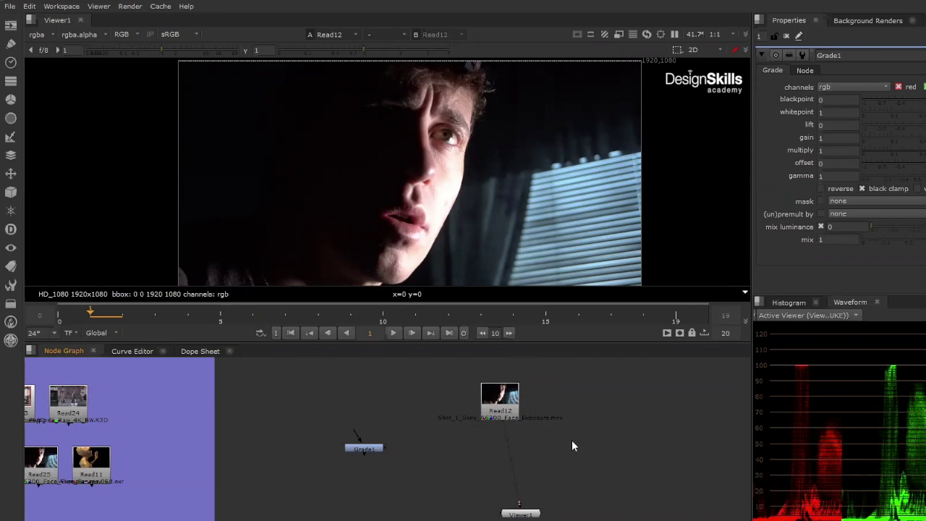
Move Grade1 below and to the right of Read12 and connect its input to Read12
drag(500, 396, 512, 397)
drag(362, 450, 589, 451)
scroll(669, 470, up, 2)
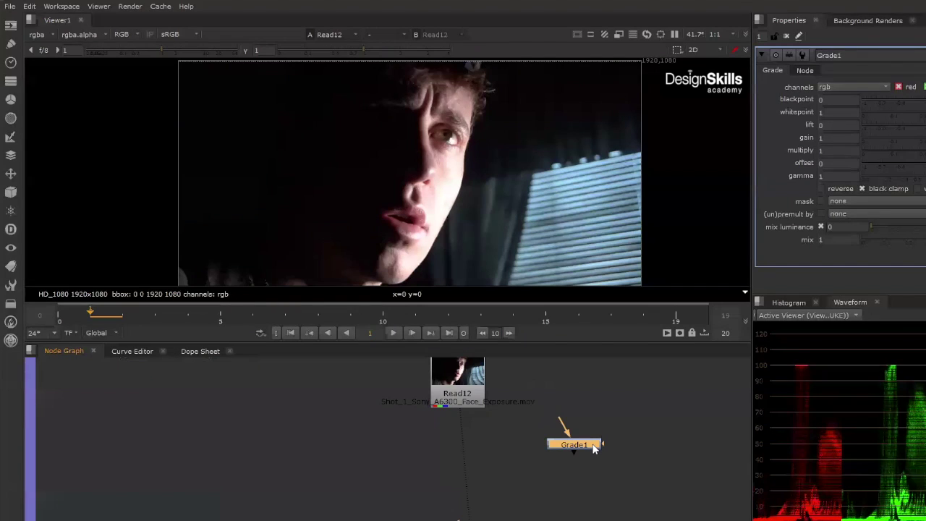
drag(593, 449, 567, 461)
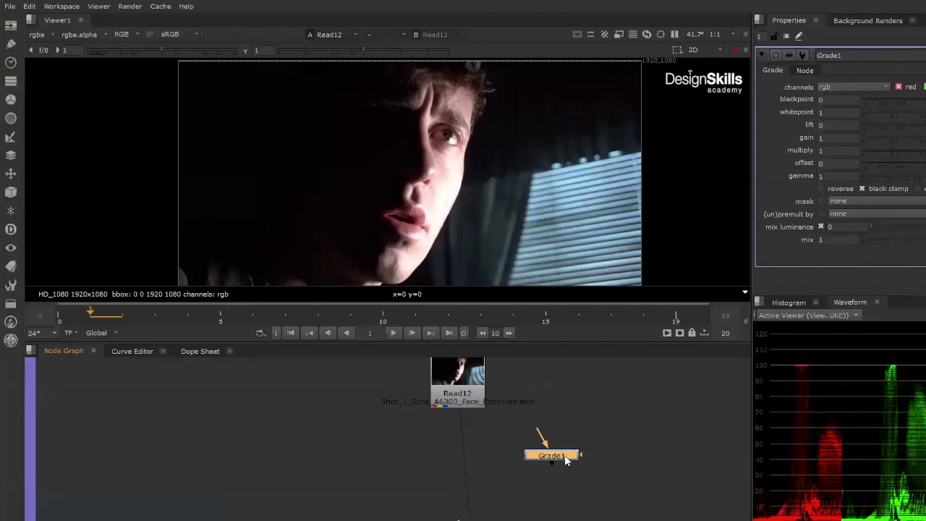
drag(565, 410, 467, 374)
drag(460, 435, 460, 380)
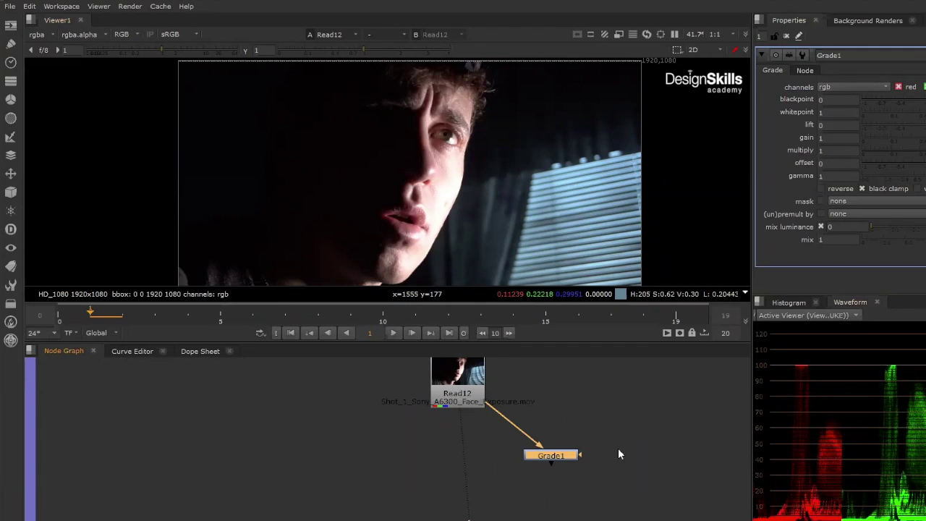
Align Viewer1 directly below Read12 and shift Grade1 slightly further to the right
drag(472, 519, 451, 519)
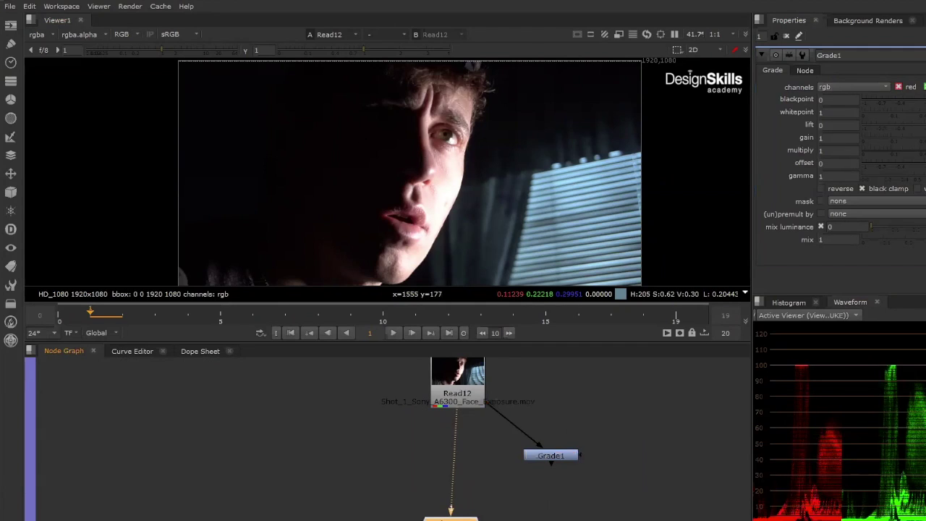
click(466, 393)
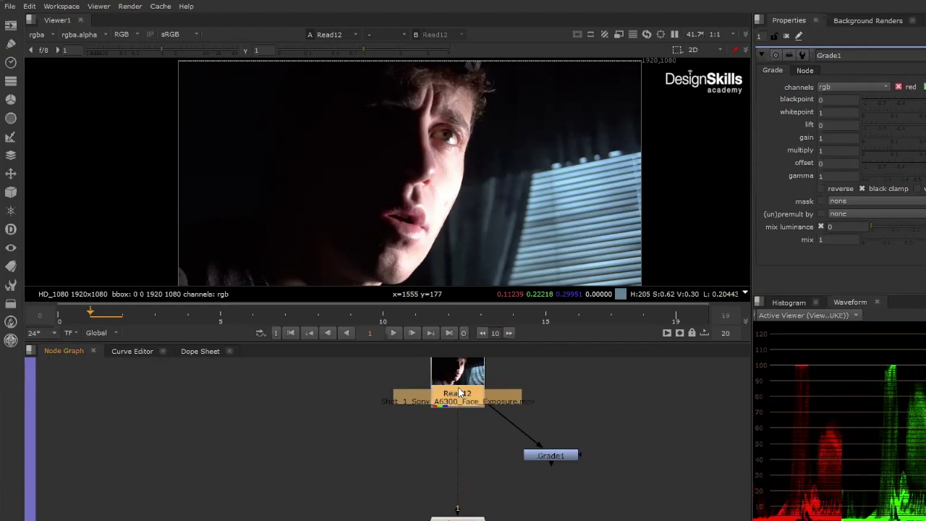
drag(544, 458, 563, 456)
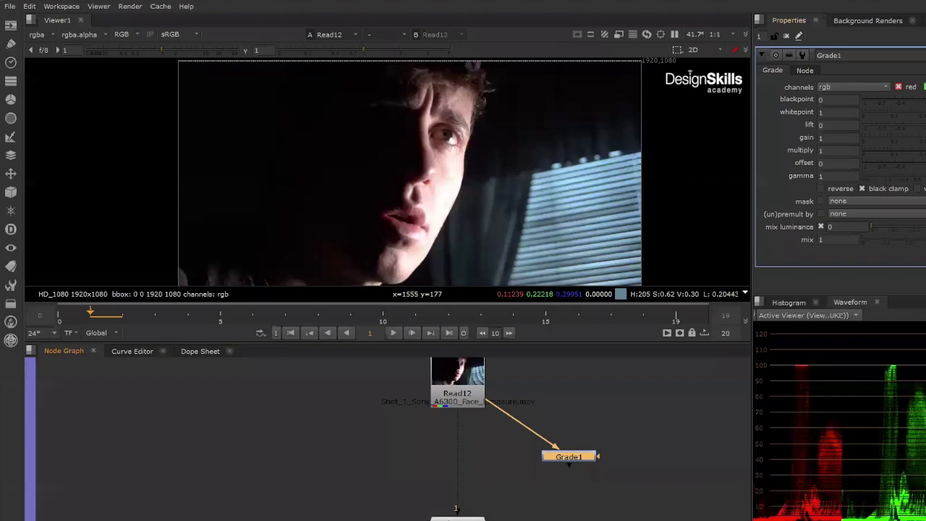
Set Grade1's gain to 1.92 and connect Viewer1 to Grade1's output
text(.34)
drag(925, 137, 916, 138)
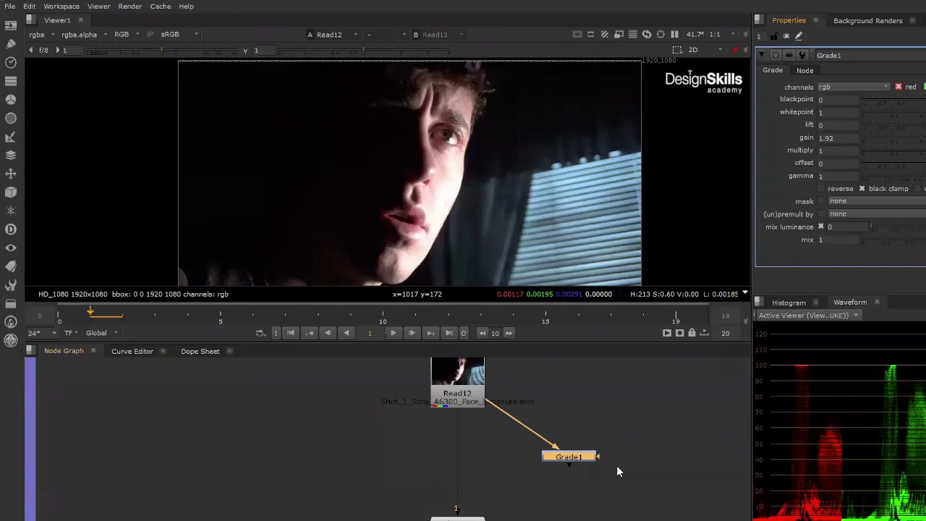
drag(624, 424, 526, 488)
drag(458, 505, 459, 377)
drag(647, 427, 526, 482)
key(1)
click(524, 481)
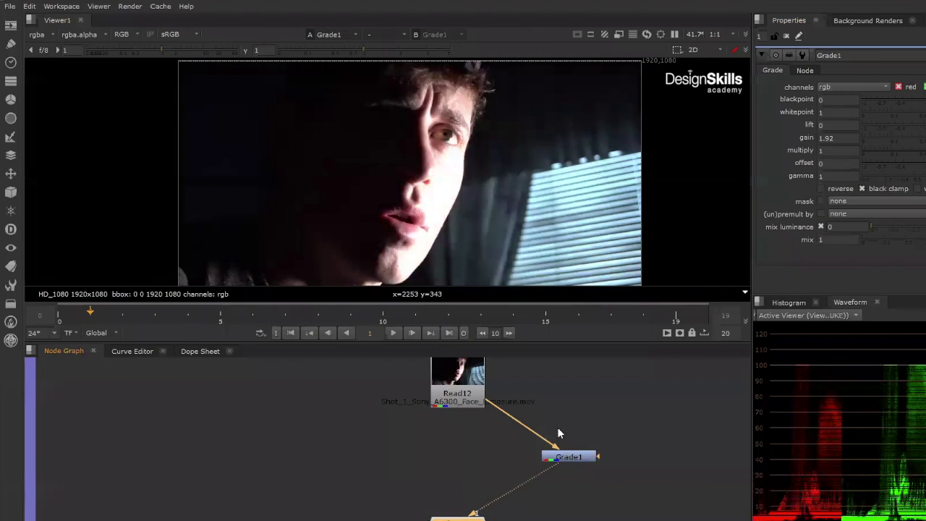
Disable and re-enable Grade1 to compare the plate without and with the grade
drag(622, 427, 524, 480)
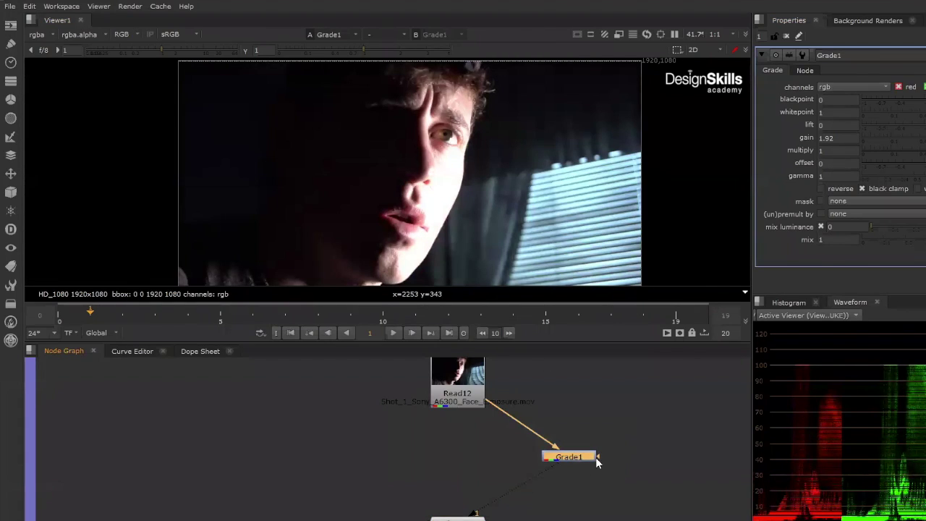
drag(626, 427, 522, 480)
drag(641, 432, 491, 486)
key(d)
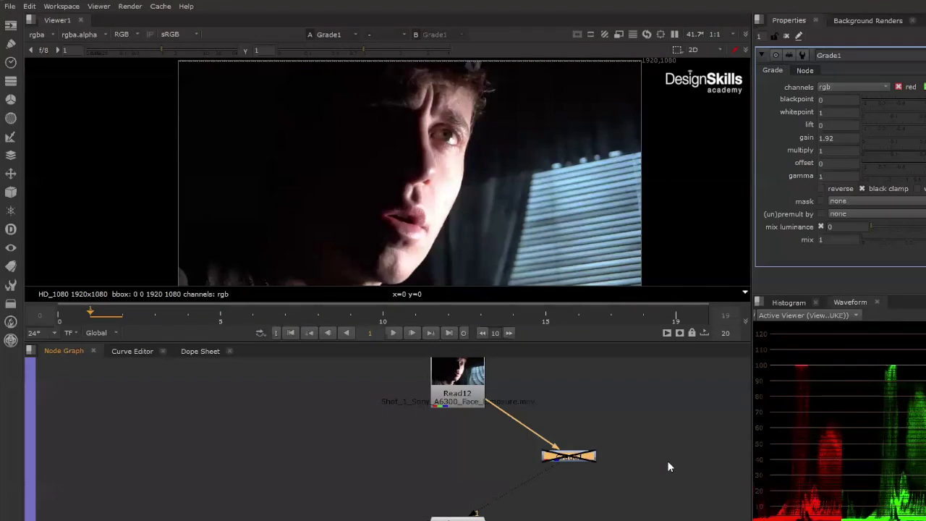
key(d)
Move Grade1 directly below Read12, in line between Read12 and Viewer1
drag(574, 463, 467, 456)
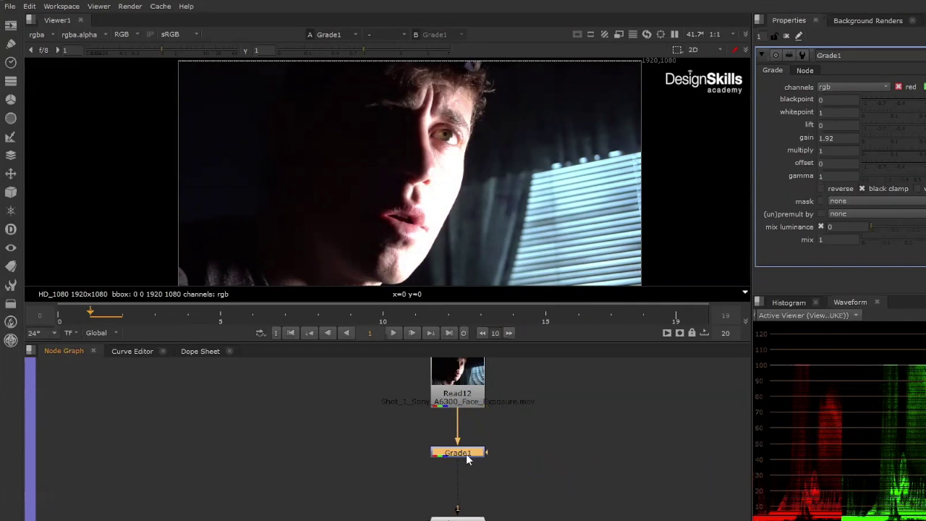
drag(528, 422, 400, 479)
middle_drag(535, 456, 501, 471)
drag(481, 453, 484, 493)
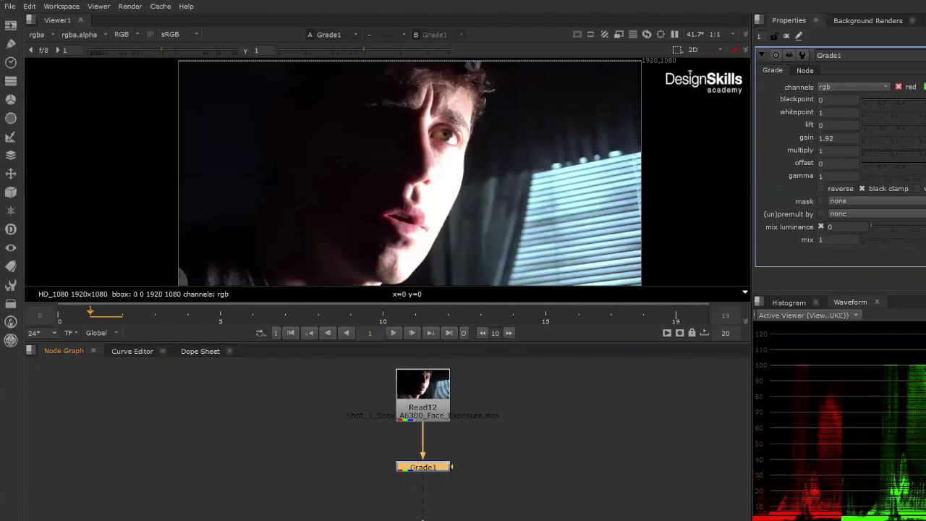
Extract Grade1 from the node chain, set it aside, and reinsert it on the connection between Read12 and Viewer1
drag(490, 438, 344, 497)
click(406, 369)
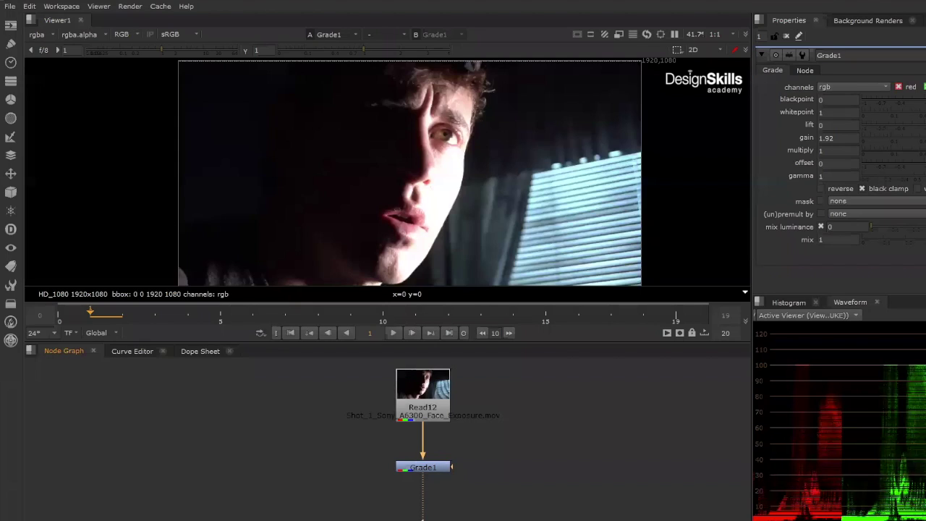
drag(473, 450, 375, 485)
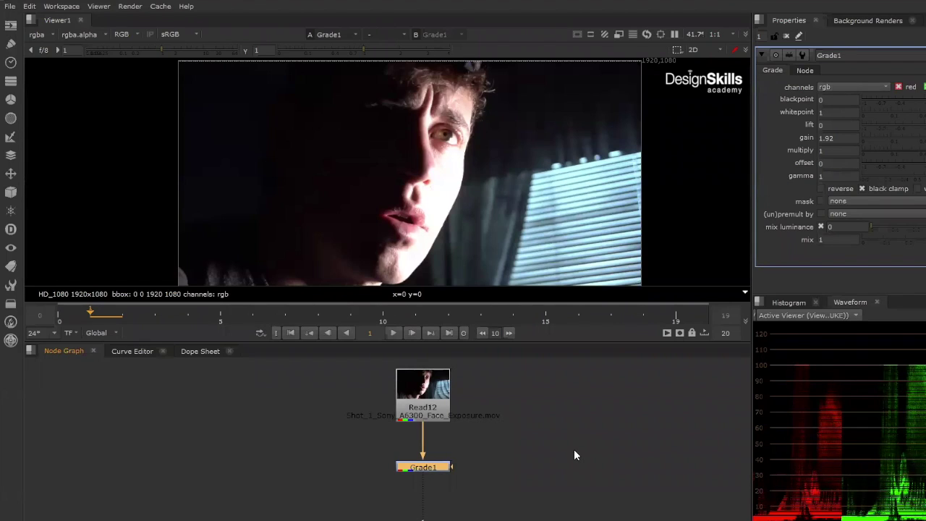
key(ctrl)
key(ctrl+shift+x)
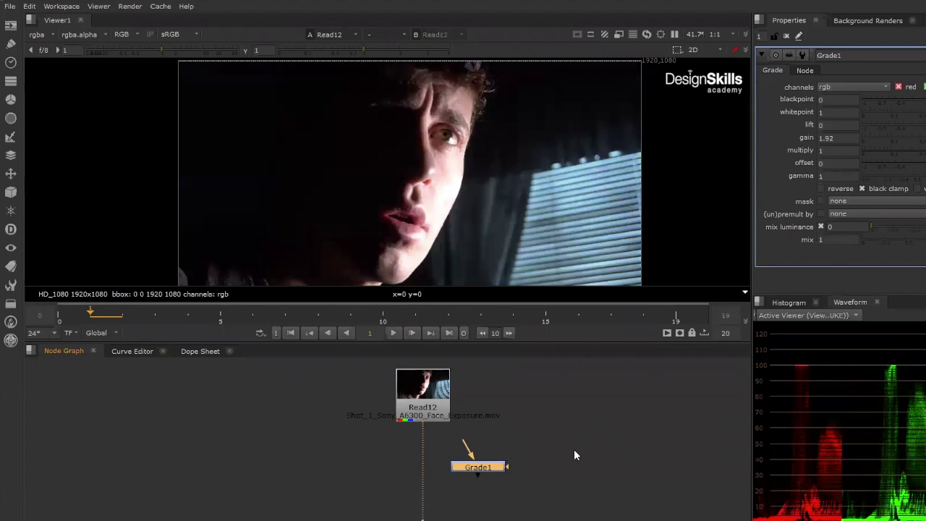
drag(472, 474, 553, 460)
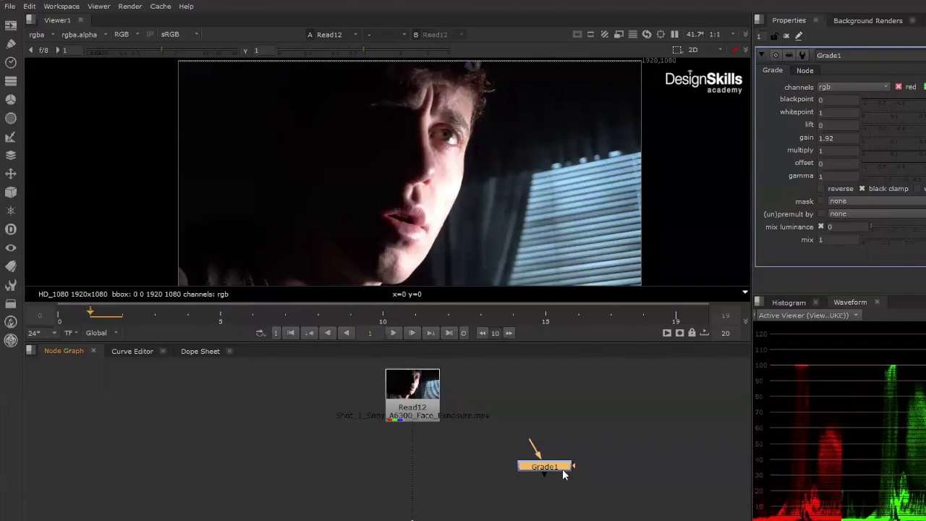
drag(563, 470, 434, 479)
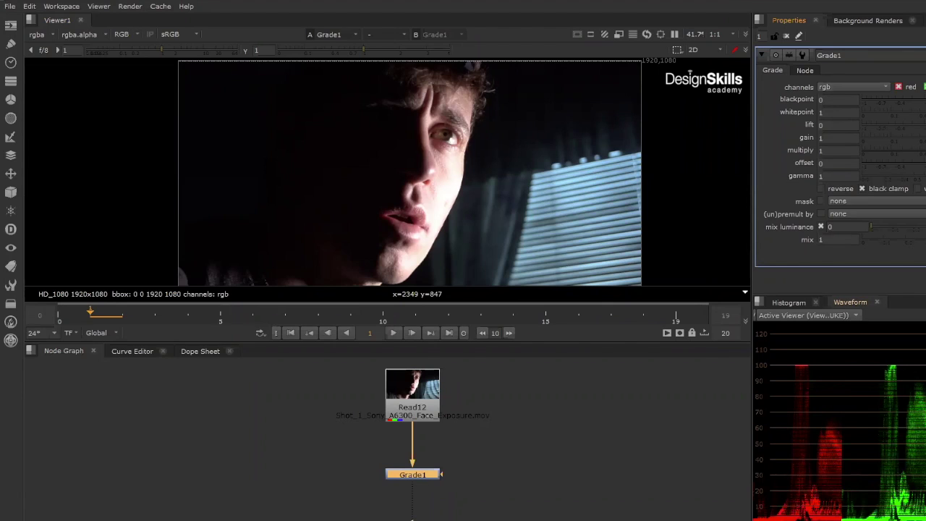
Try blackpoints of 0.51 and 1 on Grade1 and undo the change
drag(922, 100, 925, 100)
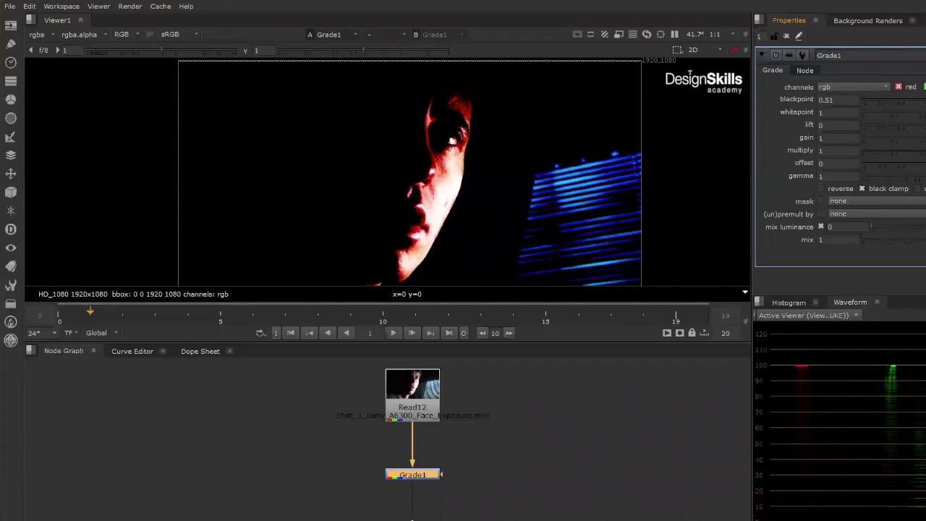
drag(917, 101, 923, 101)
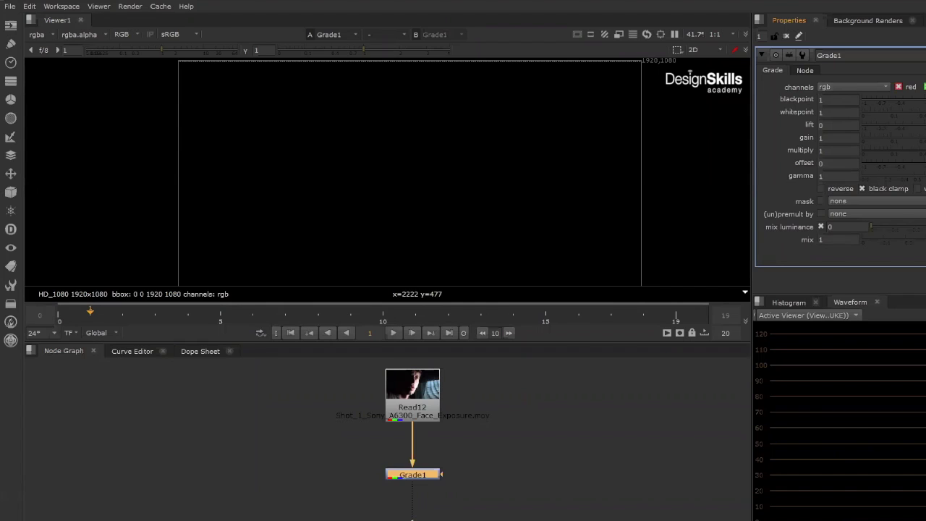
key(ctrl+z)
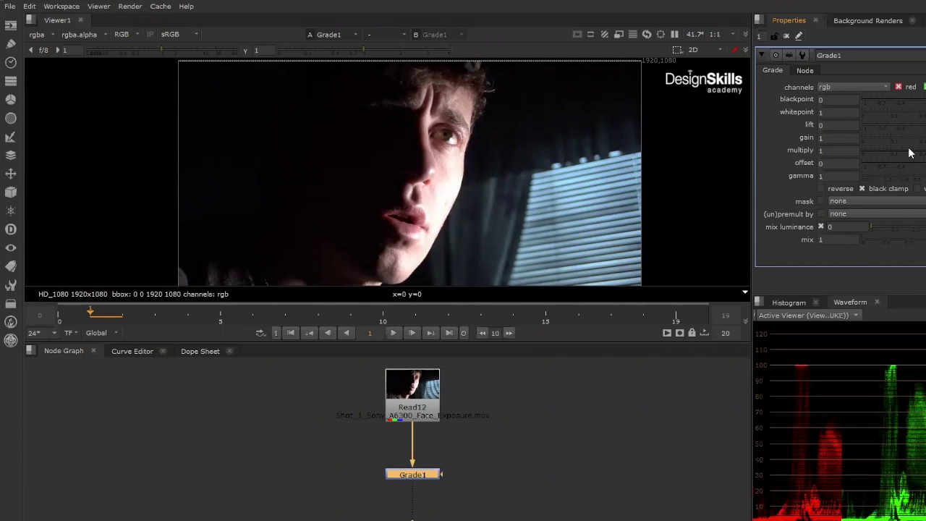
Try a blackpoint of -0.055 and a whitepoint of 0.88 on Grade1, undoing each change
mouse_move(913, 102)
mouse_down()
mouse_move(925, 102)
mouse_move(897, 116)
mouse_move(925, 114)
mouse_up()
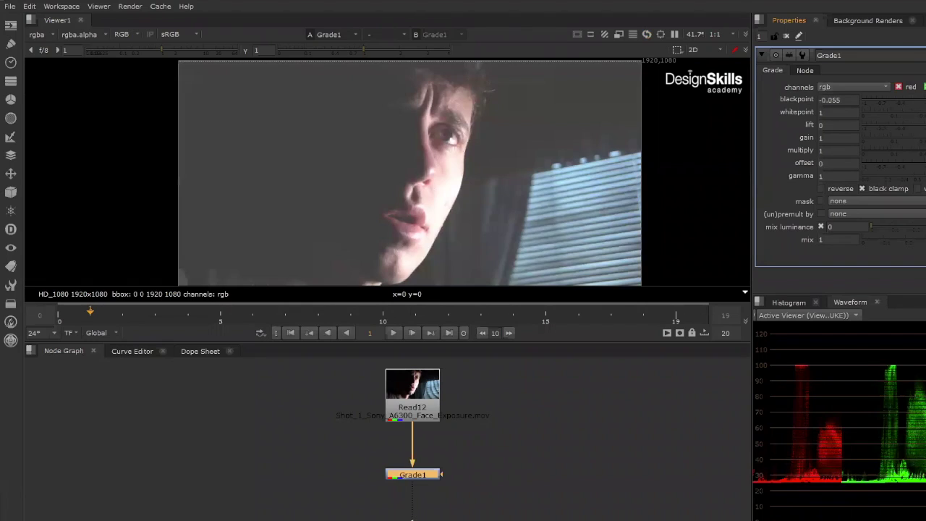
key(ctrl+z)
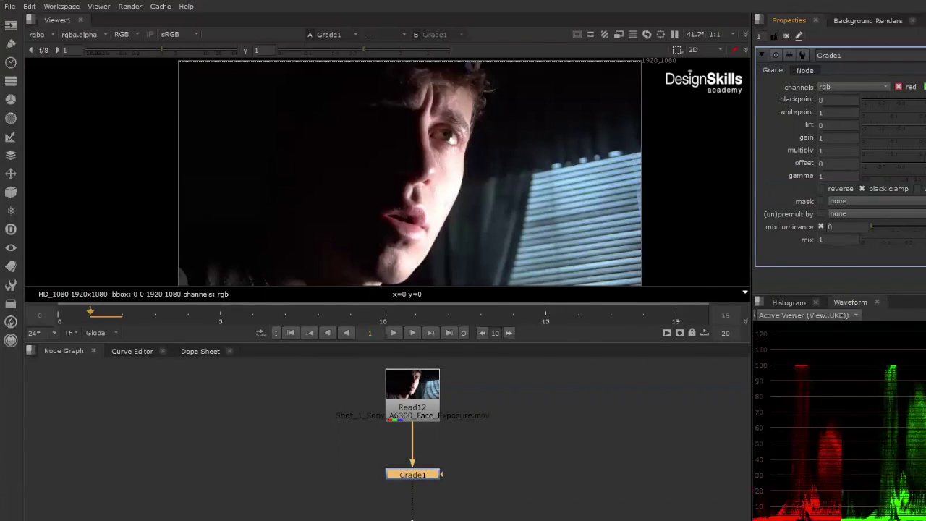
drag(925, 112, 925, 145)
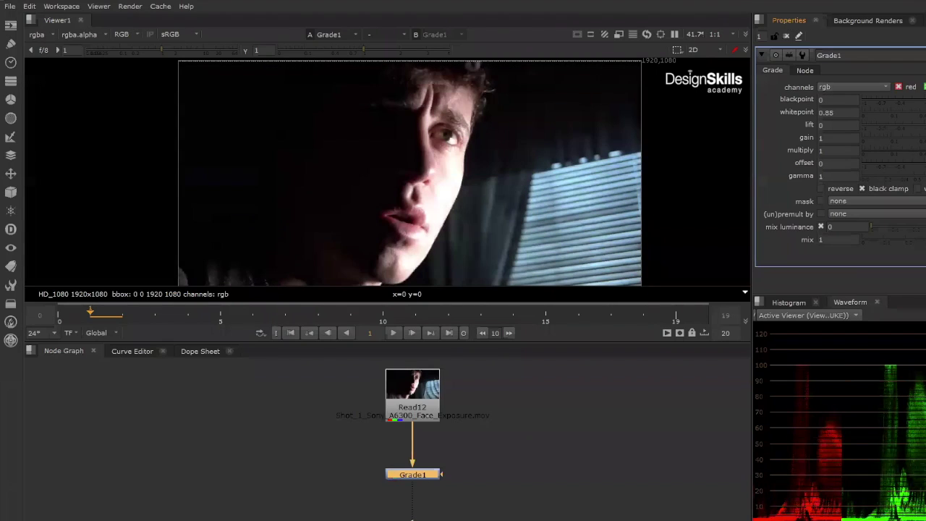
key(ctrl+z)
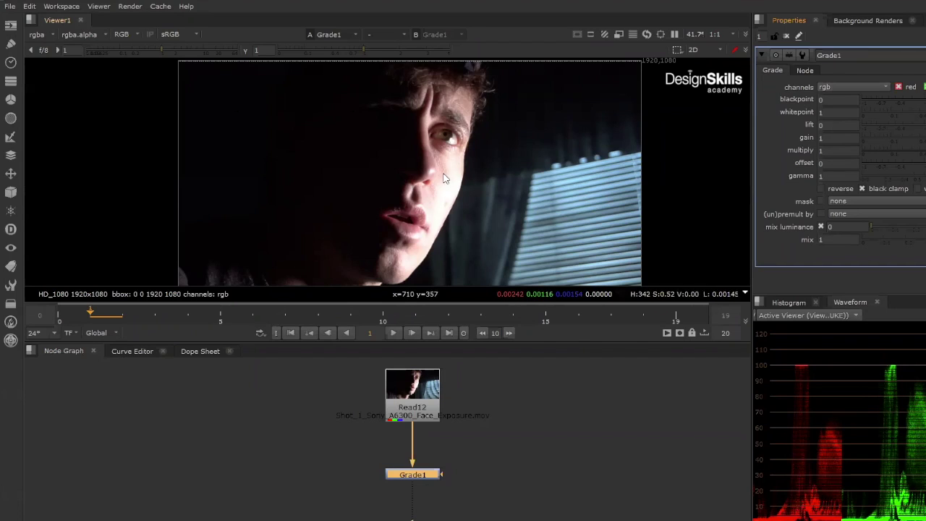
Try a whitepoint of 1.7 on Grade1 and undo the change
scroll(411, 169, down, 2)
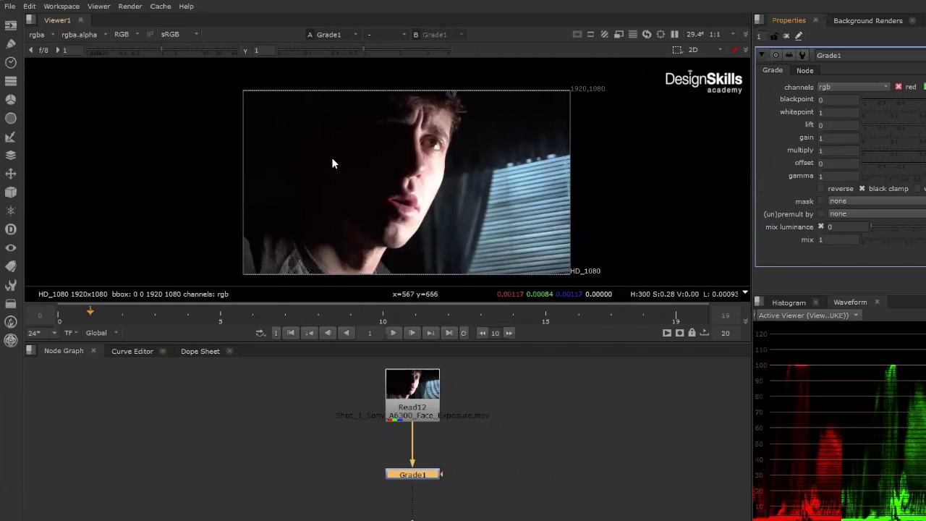
scroll(332, 163, up, 1)
scroll(332, 164, up, 1)
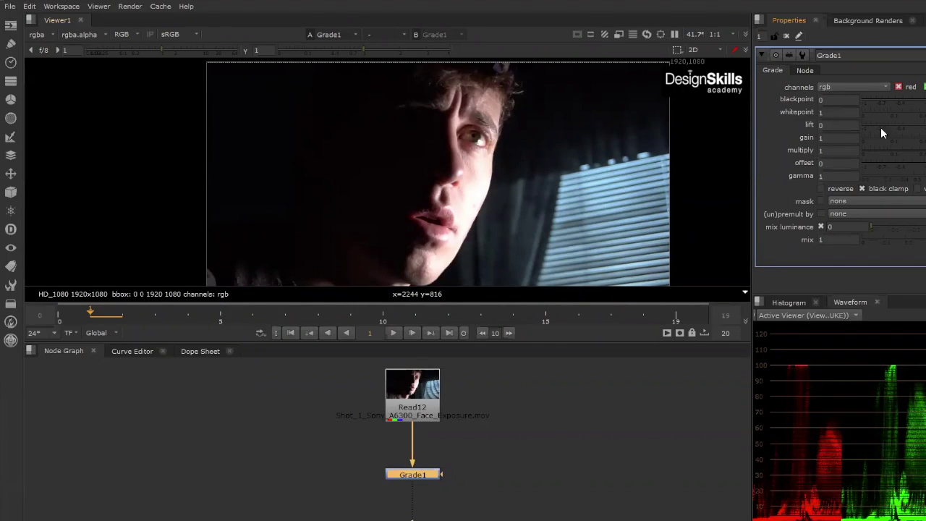
drag(920, 112, 925, 112)
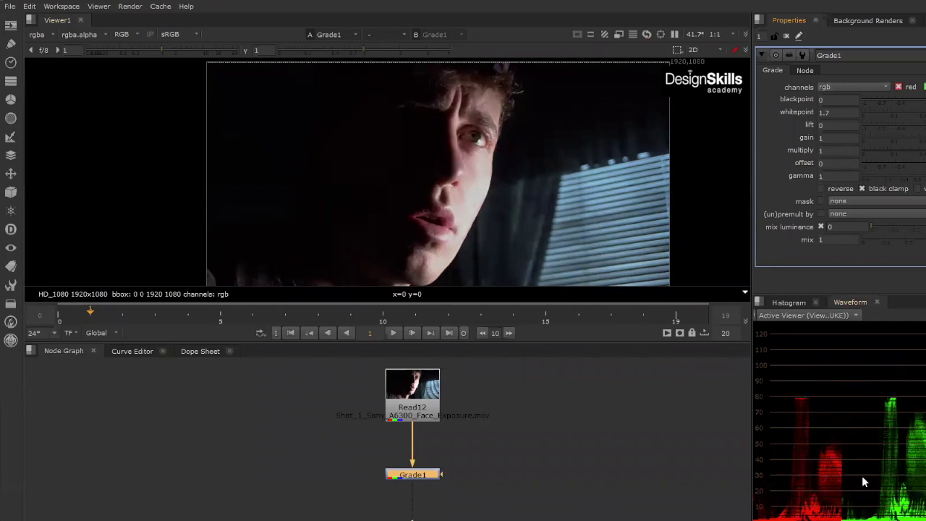
key(ctrl+z)
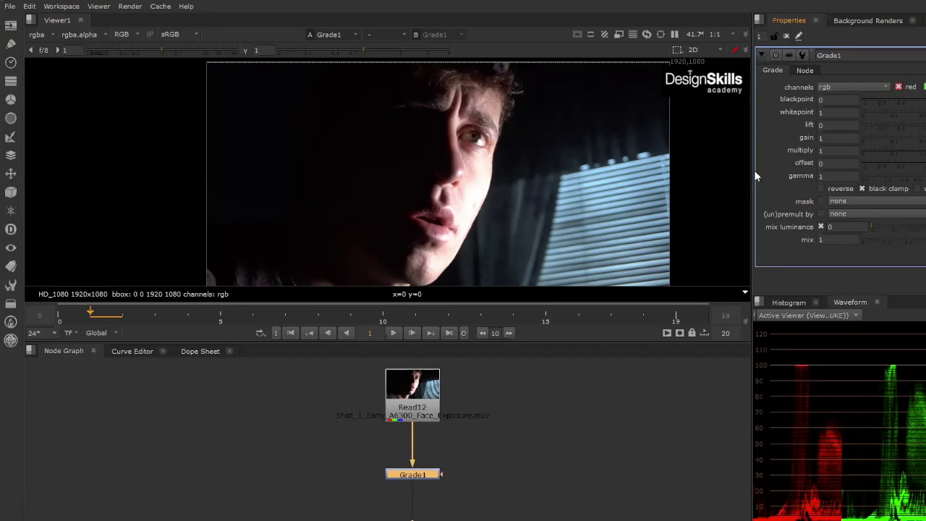
Connect the Read24 plate to Viewer1's second input and display it
click(823, 99)
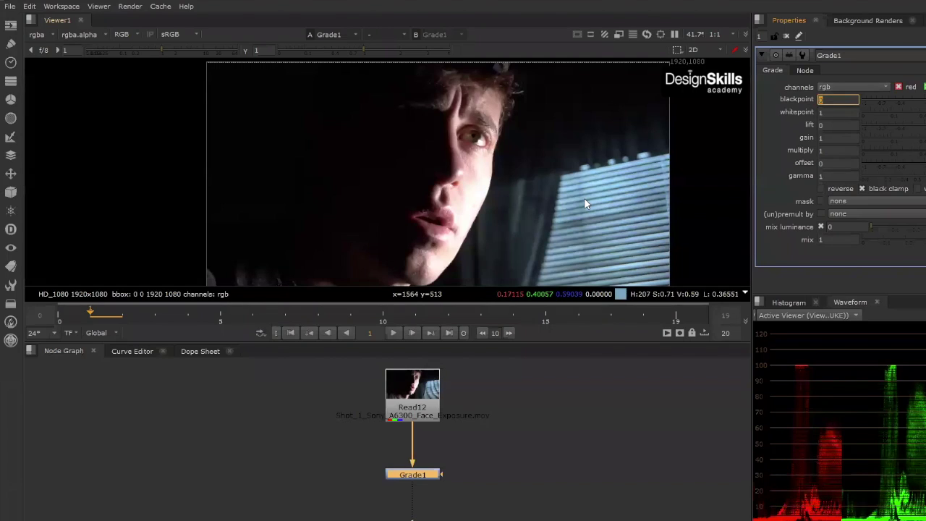
scroll(439, 454, down, 5)
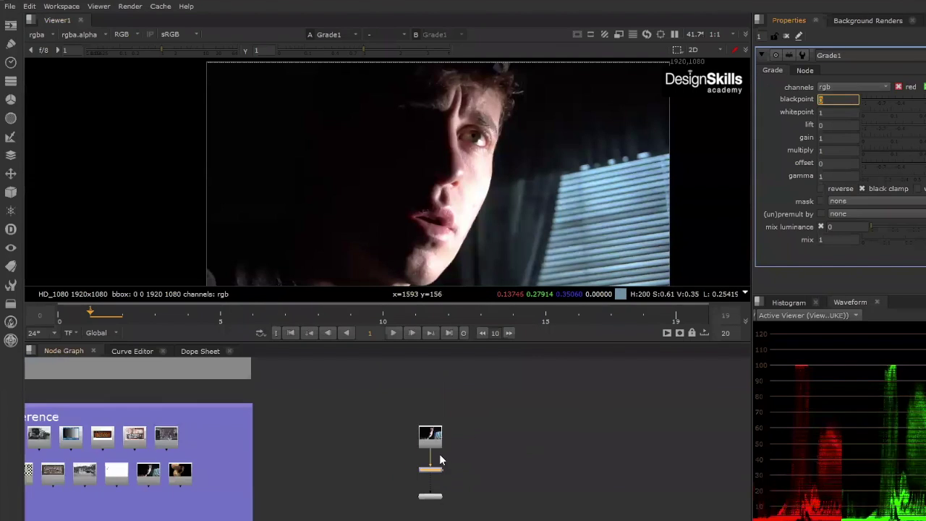
scroll(507, 434, up, 3)
click(497, 414)
key(1)
scroll(292, 450, down, 5)
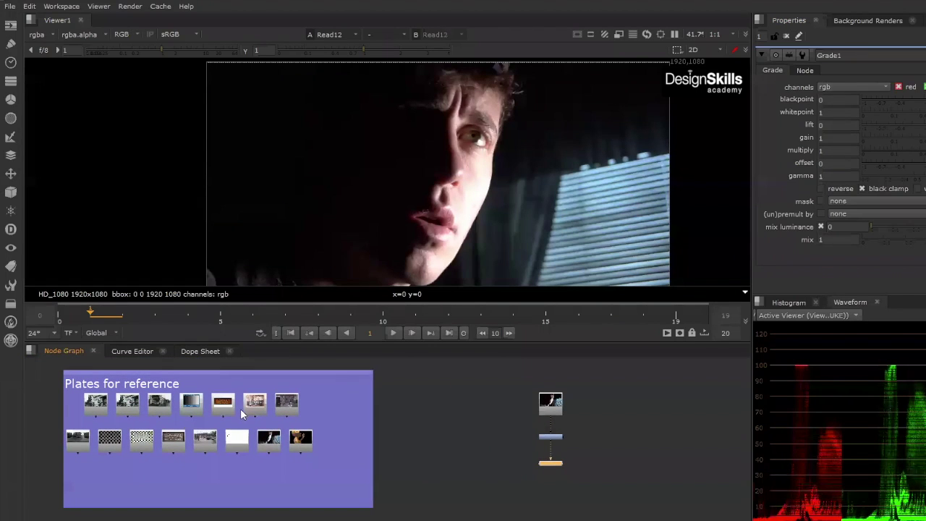
scroll(373, 418, up, 5)
click(383, 405)
key(1)
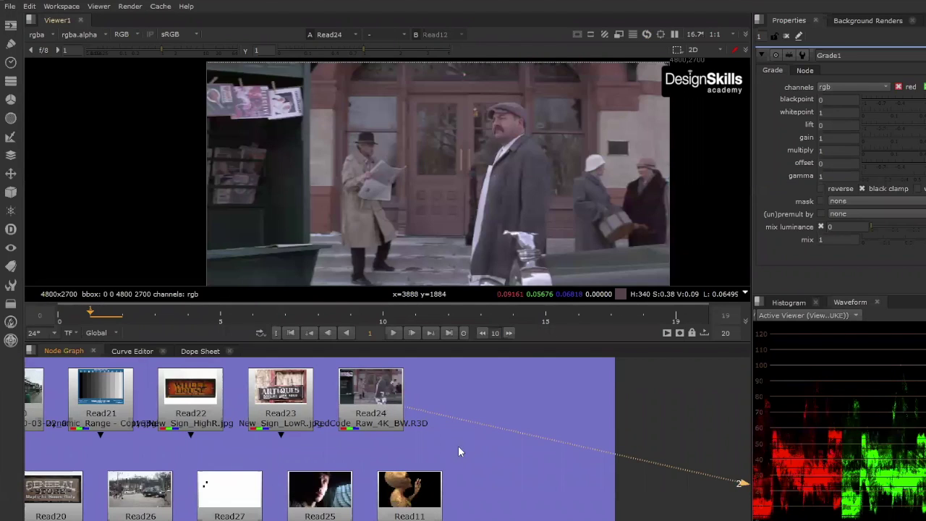
Maximize Viewer1 and examine the dark areas around the hanging magazines in Read24
key(space)
key(2)
key(1)
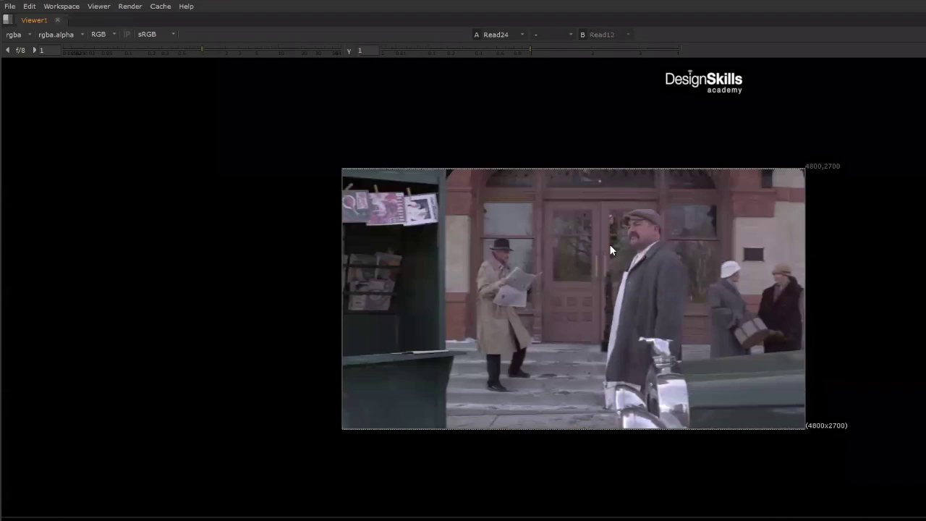
scroll(356, 191, up, 5)
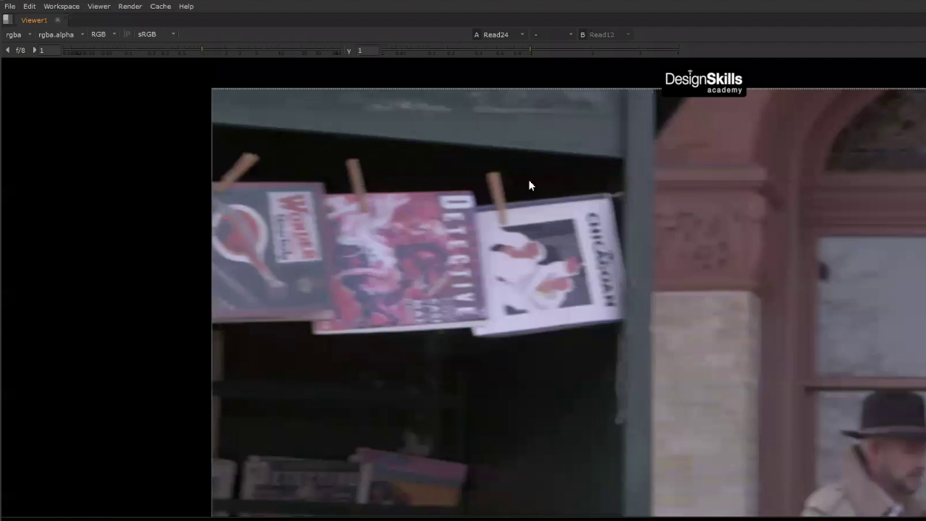
Alternate Viewer1 between Read12 and Read24 to compare the dark areas of the two plates
key(1)
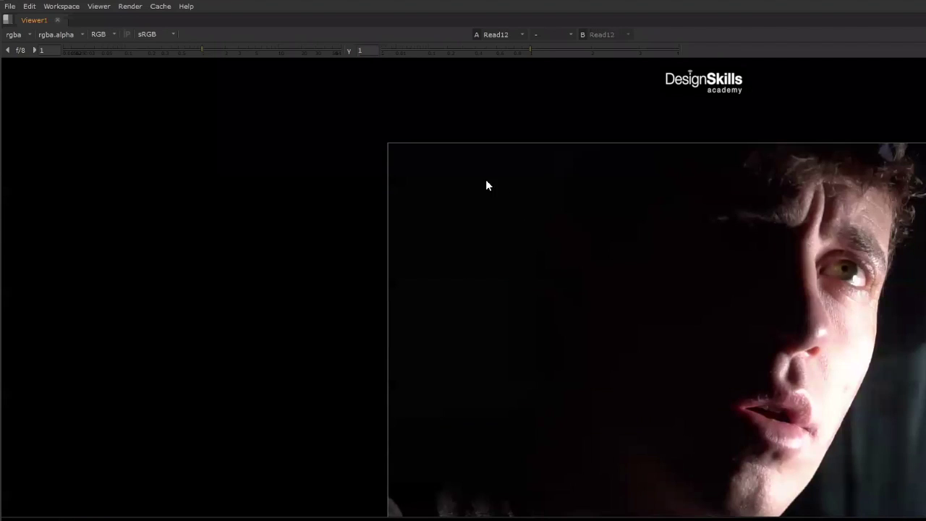
key(1)
key(2)
key(2)
key(1)
key(2)
key(1)
key(2)
key(1)
key(2)
key(1)
key(2)
key(1)
key(2)
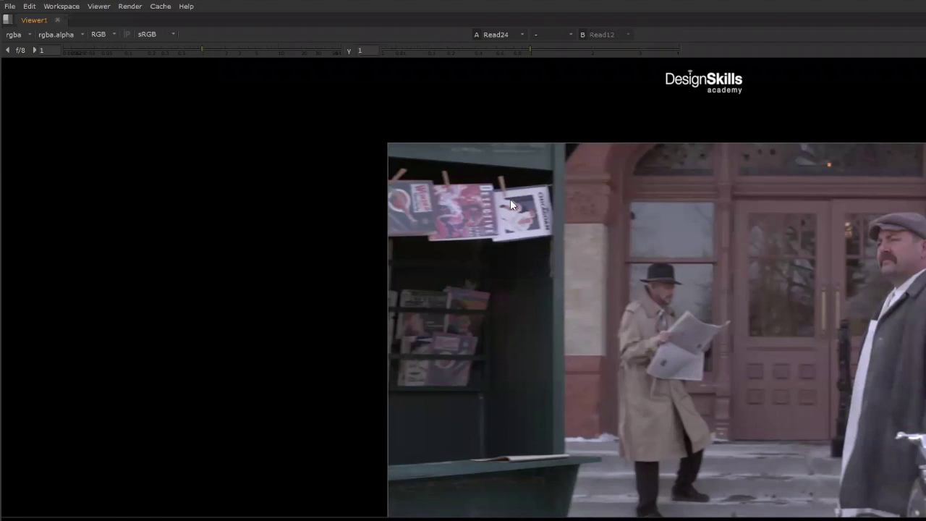
key(1)
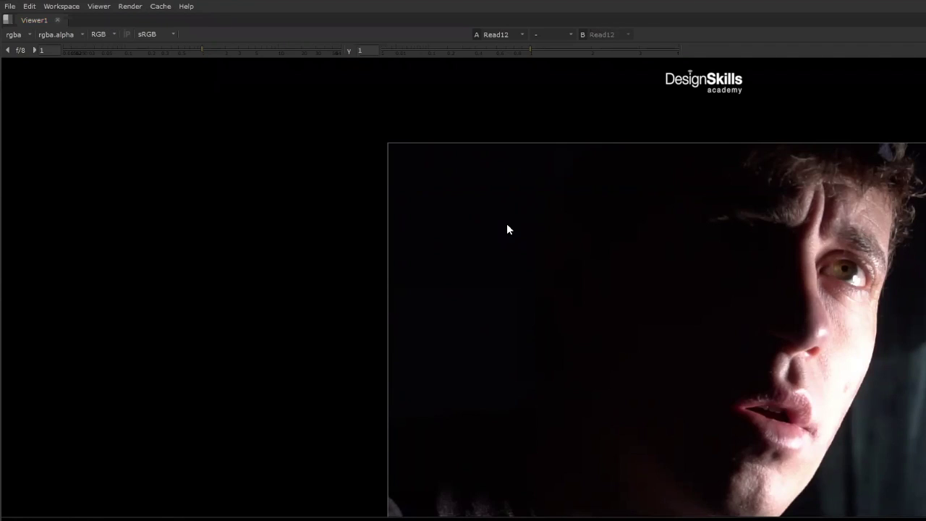
middle_drag(705, 317, 523, 285)
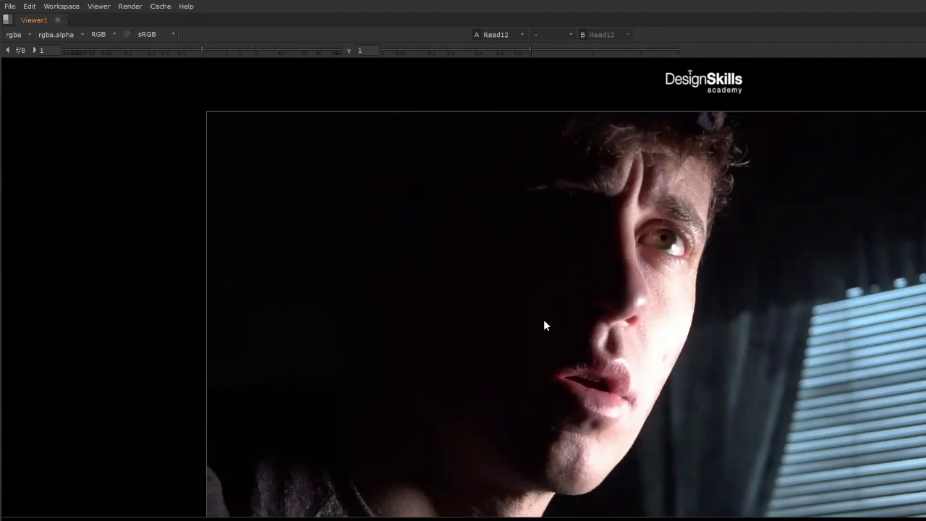
Restore the full workspace layout and disconnect Read24 from Viewer1's second input
key(space)
scroll(472, 427, down, 5)
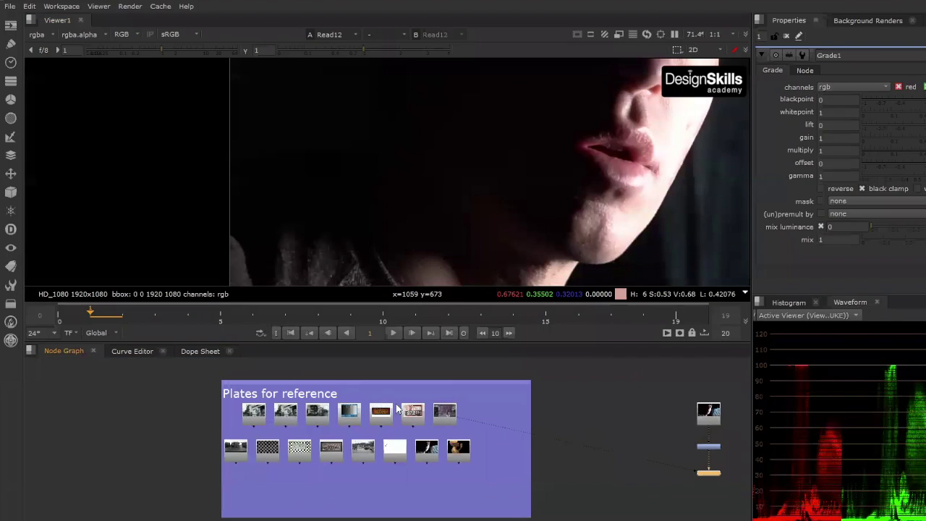
key(f)
click(410, 449)
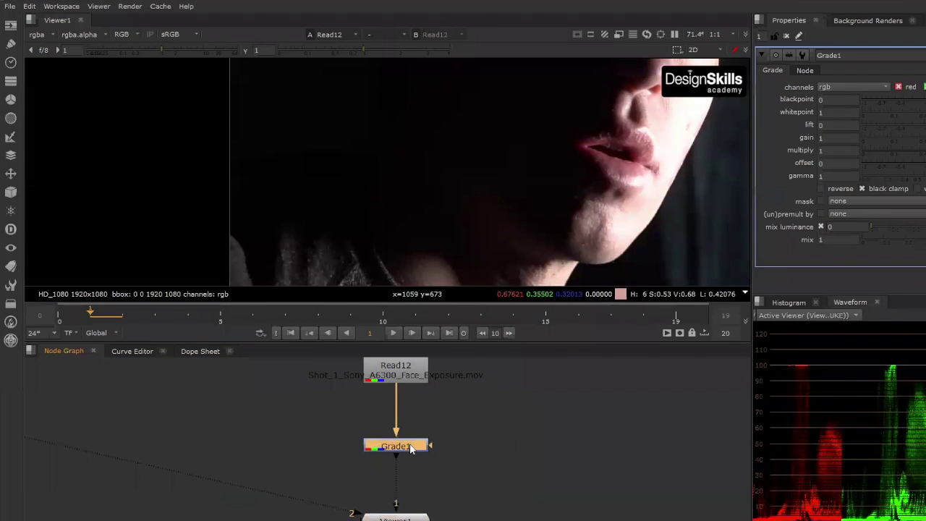
drag(399, 500, 295, 437)
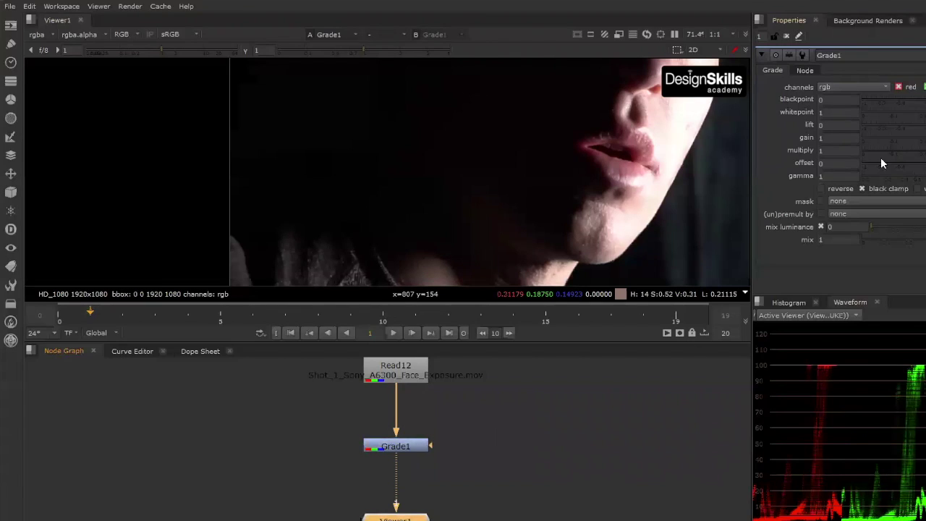
Try a lift of 0.008 on Grade1 with the whole face plate in view
scroll(427, 217, down, 2)
middle_drag(422, 228, 407, 259)
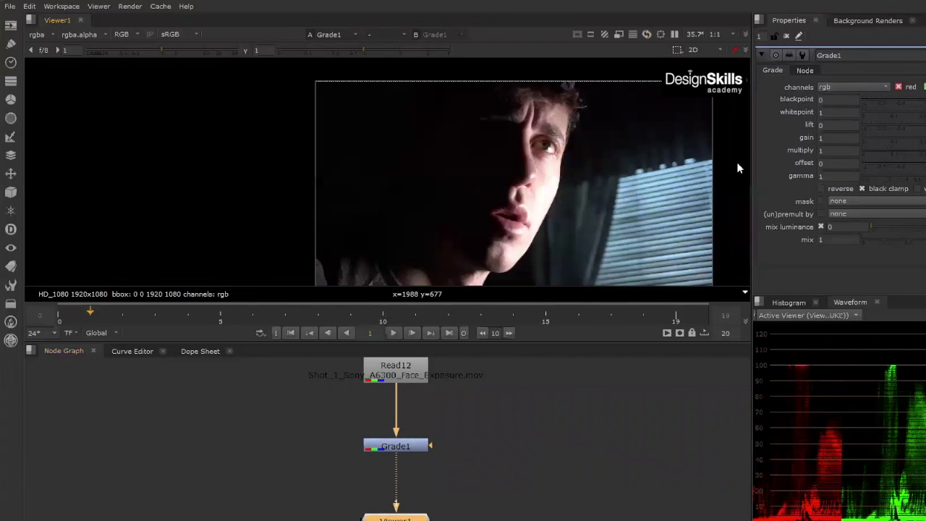
drag(826, 125, 814, 125)
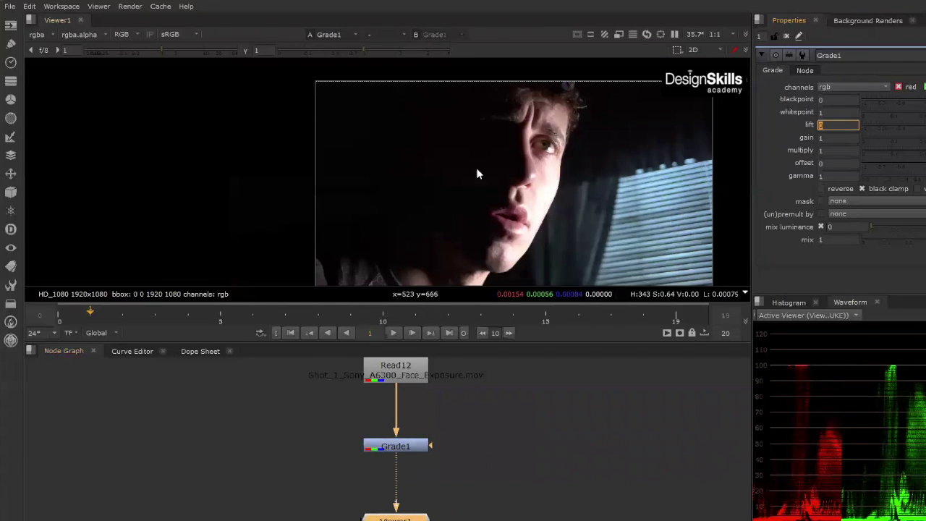
drag(919, 127, 925, 128)
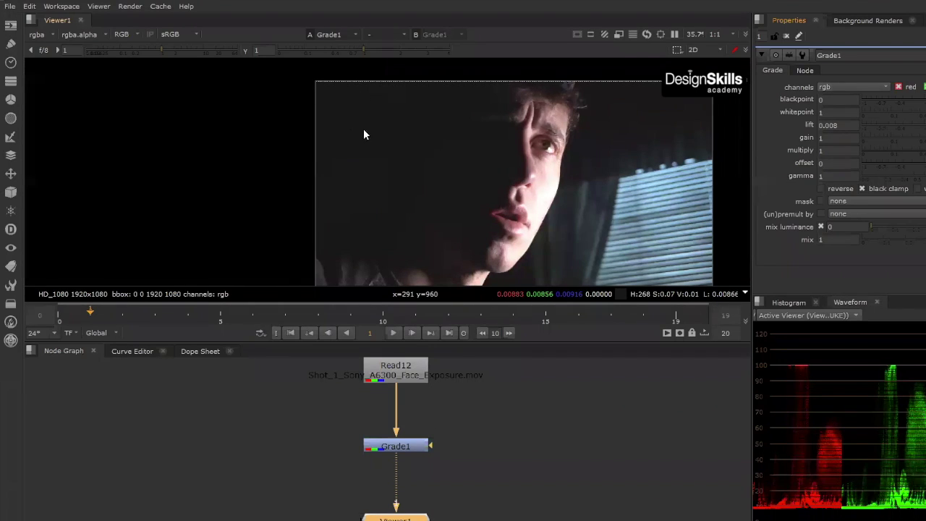
scroll(395, 176, down, 1)
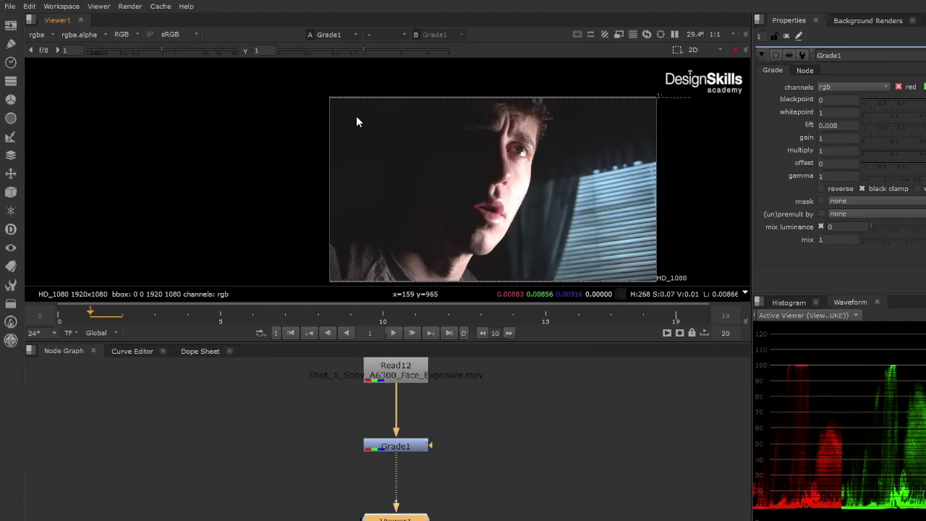
Nudge Grade1's lift through small values such as 0.001 and return it to 0
drag(376, 139, 376, 139)
key(Down)
key(Down)
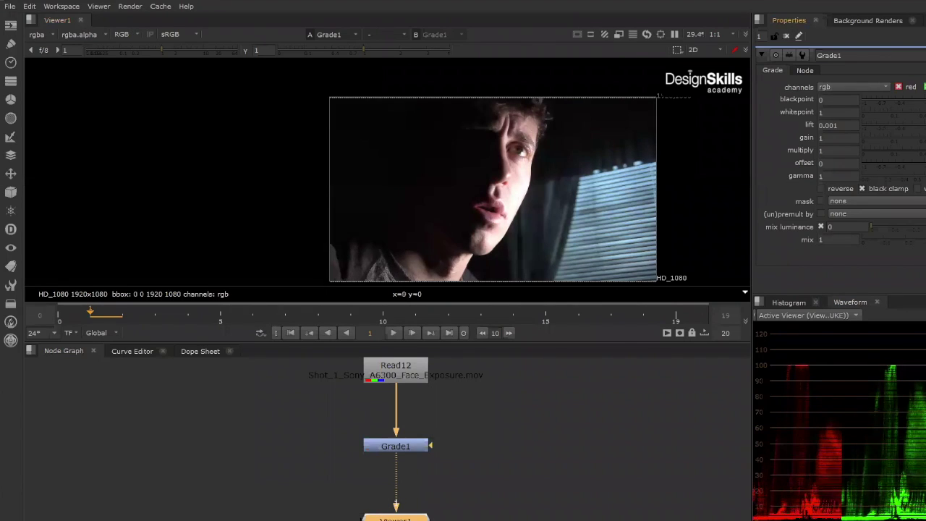
key(Up)
key(Up)
key(Up)
key(Up)
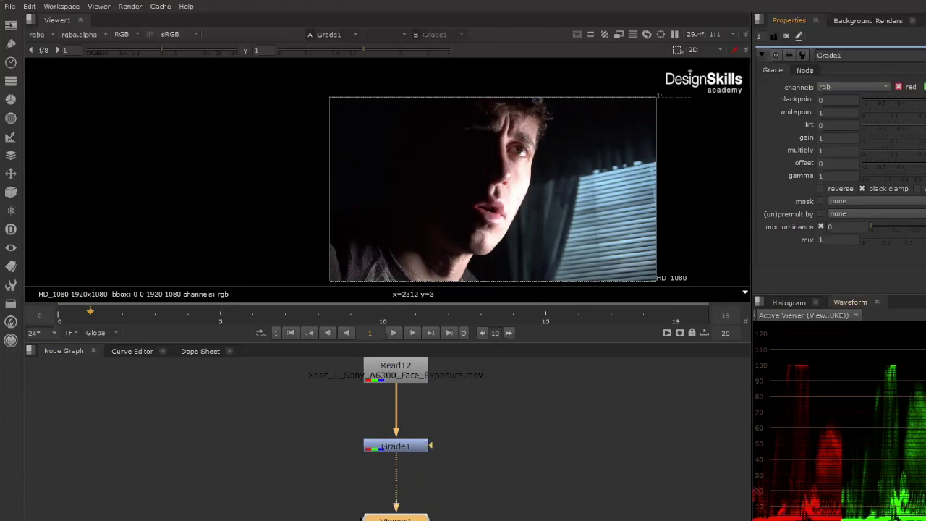
Try a lift of 0.035 and a gain of 1.48 on Grade1, undoing each change
drag(918, 126, 922, 125)
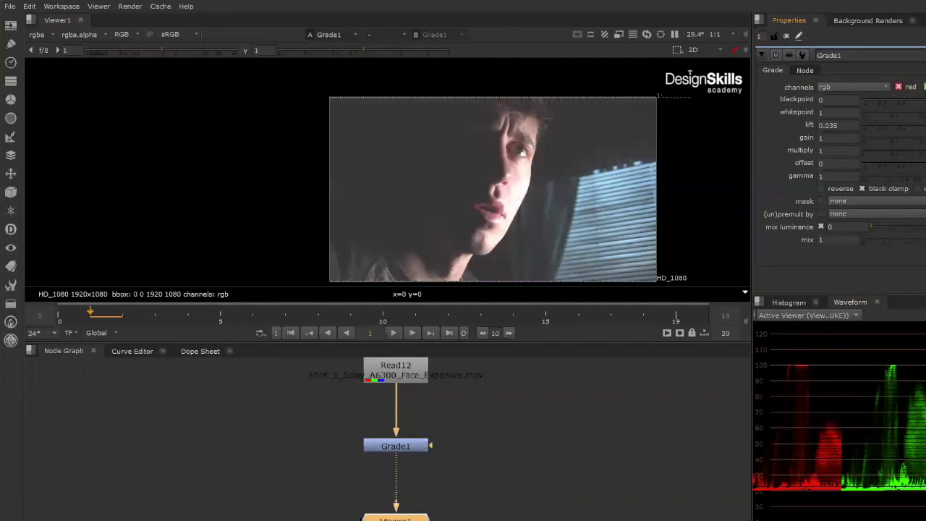
key(ctrl+z)
mouse_move(922, 138)
mouse_down()
mouse_move(905, 144)
mouse_move(925, 151)
mouse_move(925, 125)
mouse_up()
key(ctrl+z)
key(ctrl+z)
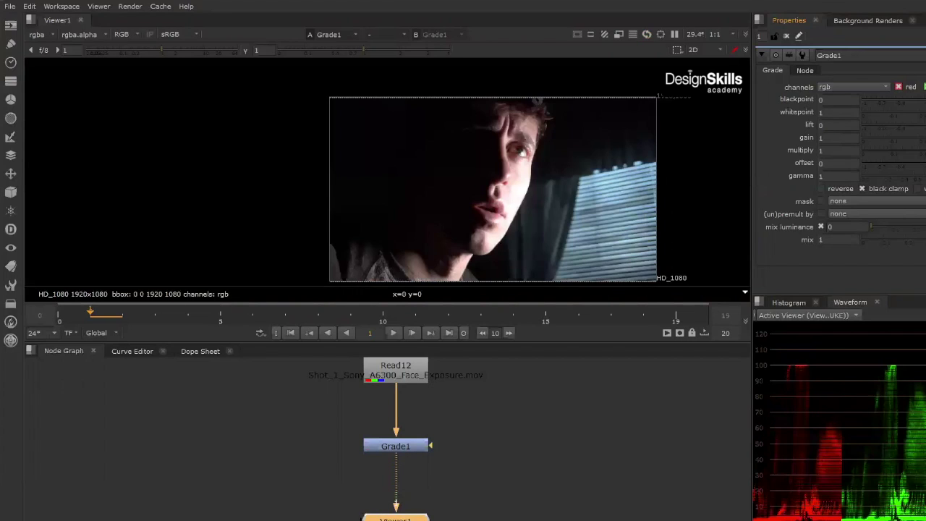
drag(923, 137, 925, 138)
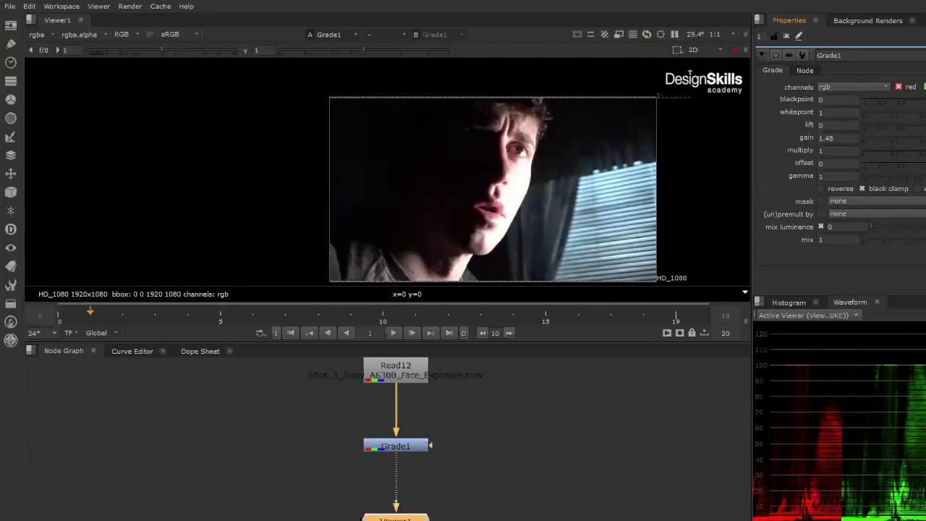
key(ctrl+z)
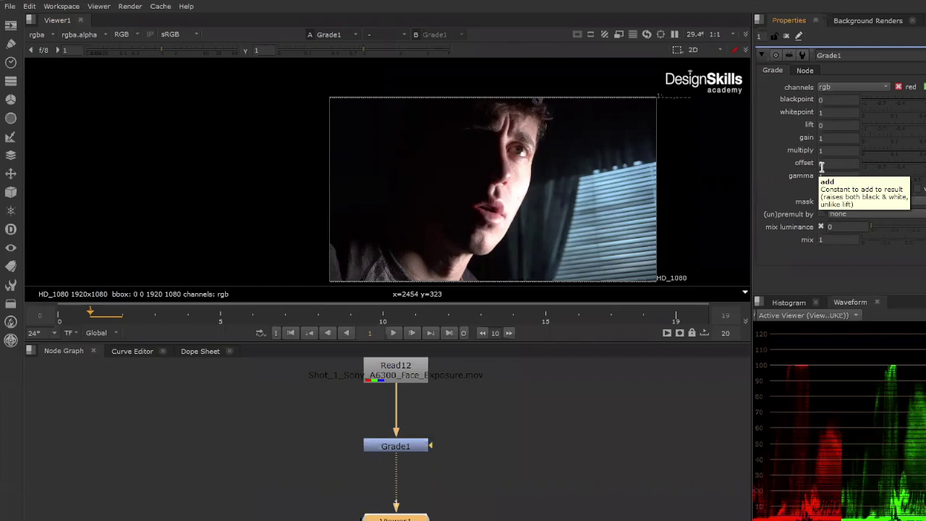
Try offsets of -0.0015 and -0.32 on Grade1 and undo the changes
drag(919, 163, 925, 181)
mouse_move(925, 164)
mouse_down()
mouse_move(916, 165)
mouse_move(925, 165)
mouse_up()
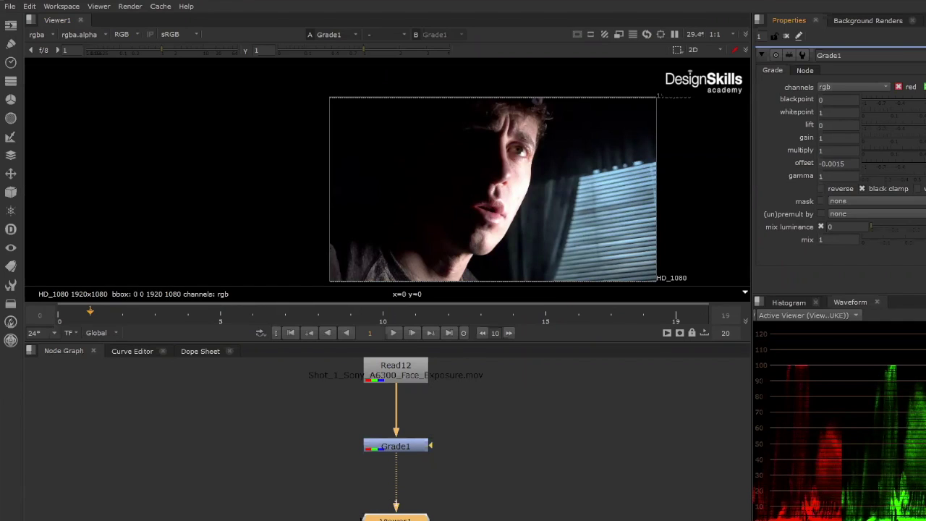
drag(925, 125, 902, 167)
key(ctrl+z)
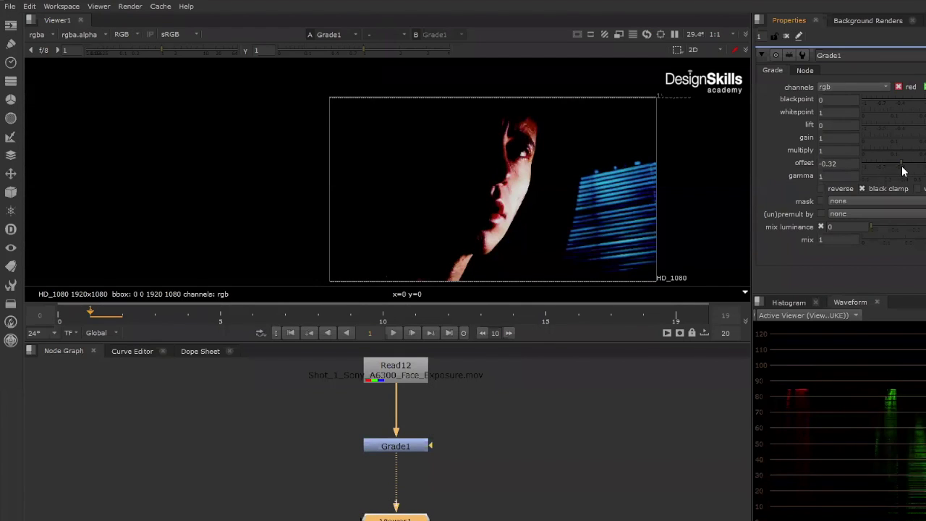
key(ctrl+z)
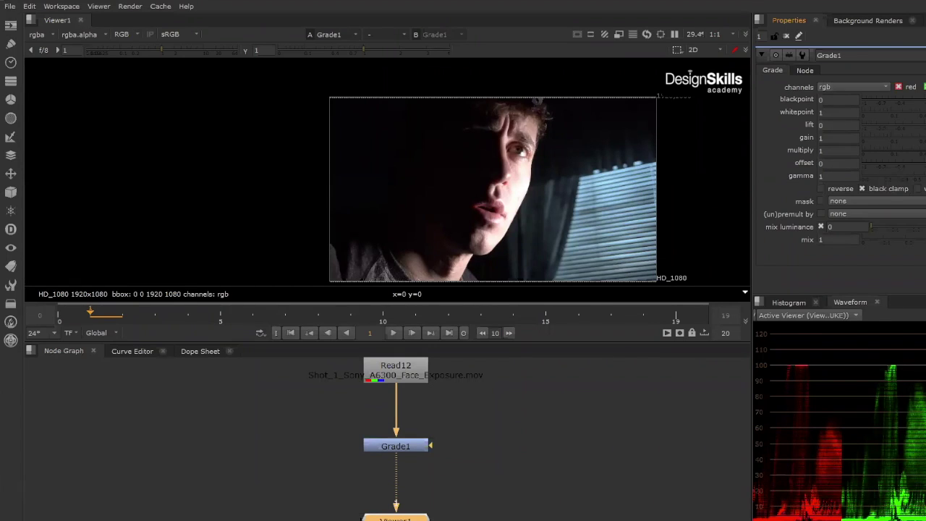
Set Grade1's gamma to 2.5 and check the image in the Histogram and Waveform scopes
mouse_move(925, 181)
mouse_down()
mouse_move(844, 176)
mouse_move(925, 176)
mouse_up()
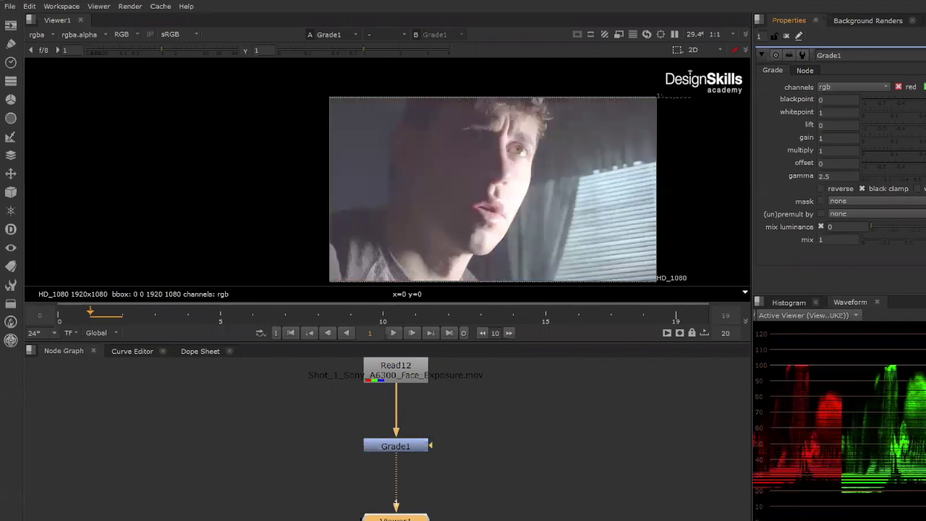
click(800, 303)
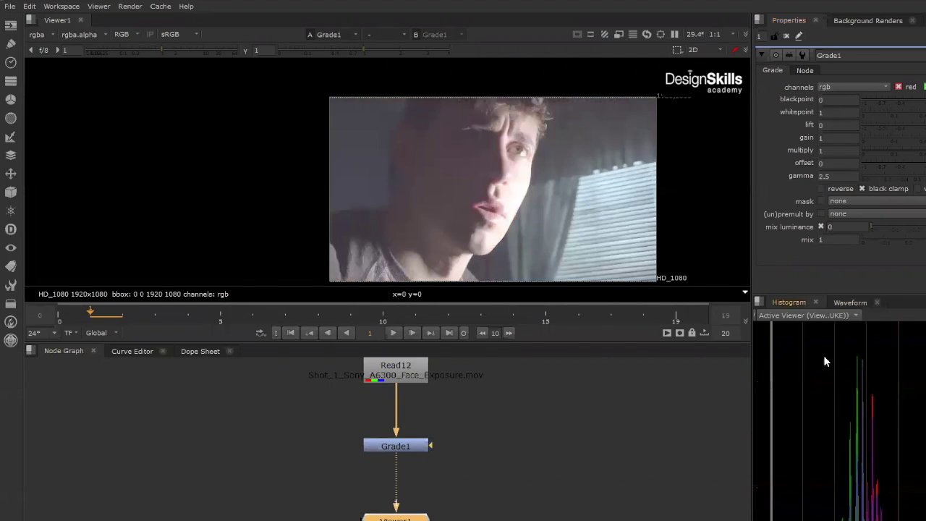
click(850, 304)
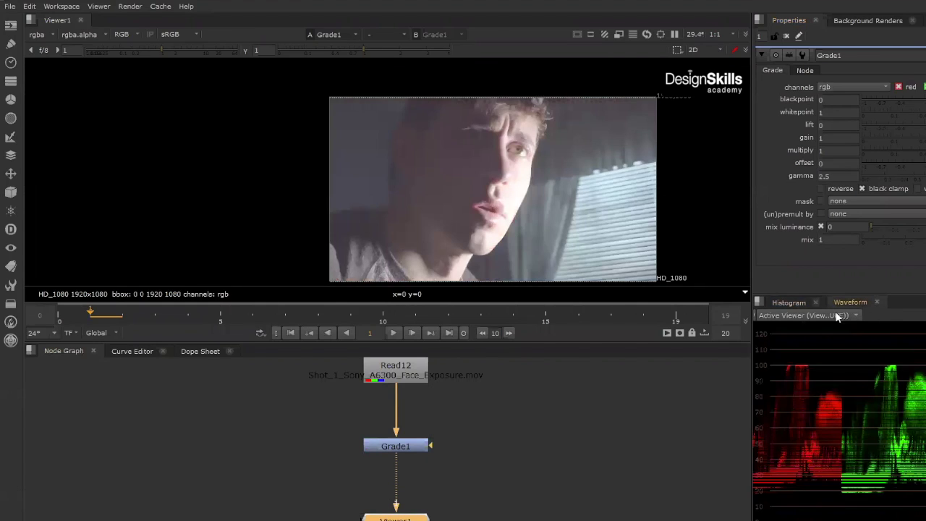
Add a Vectorscope to the pane with the Histogram and Waveform scopes, and undo Grade1's gamma change
click(790, 301)
click(759, 303)
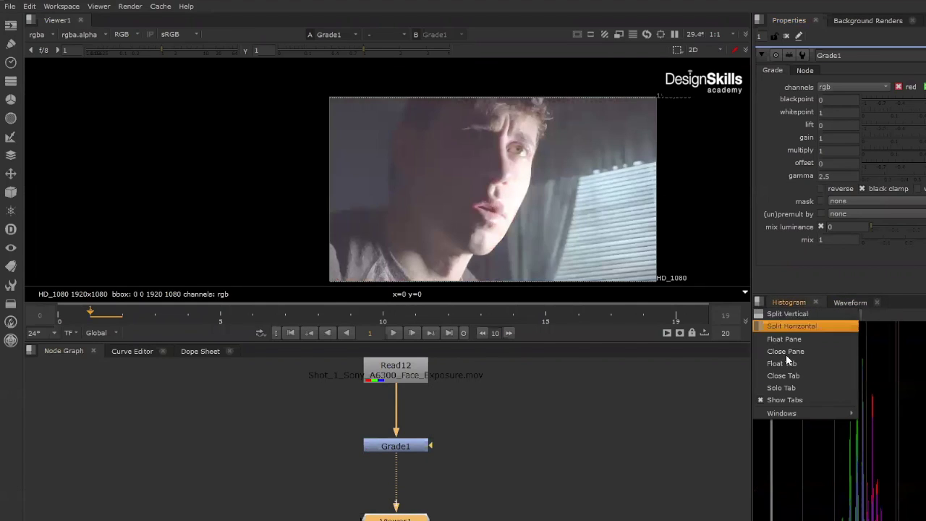
mouse_move(816, 415)
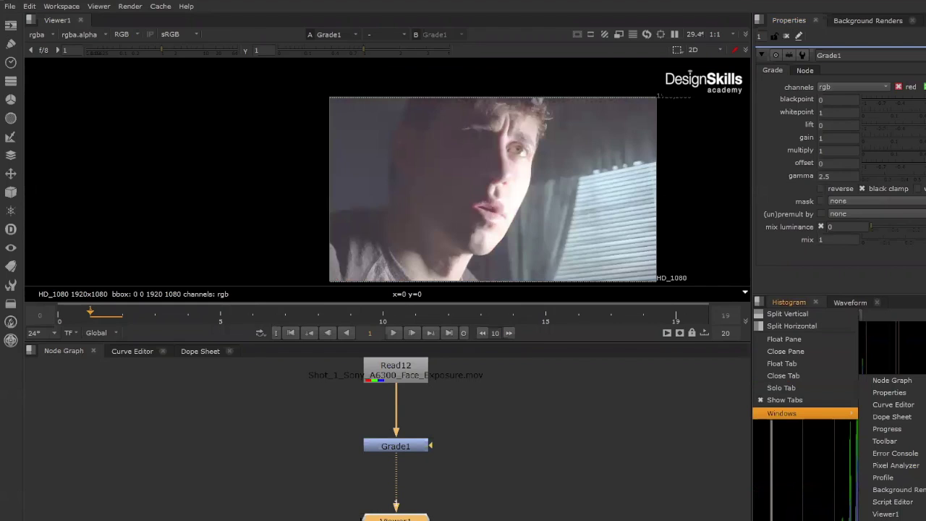
key(Escape)
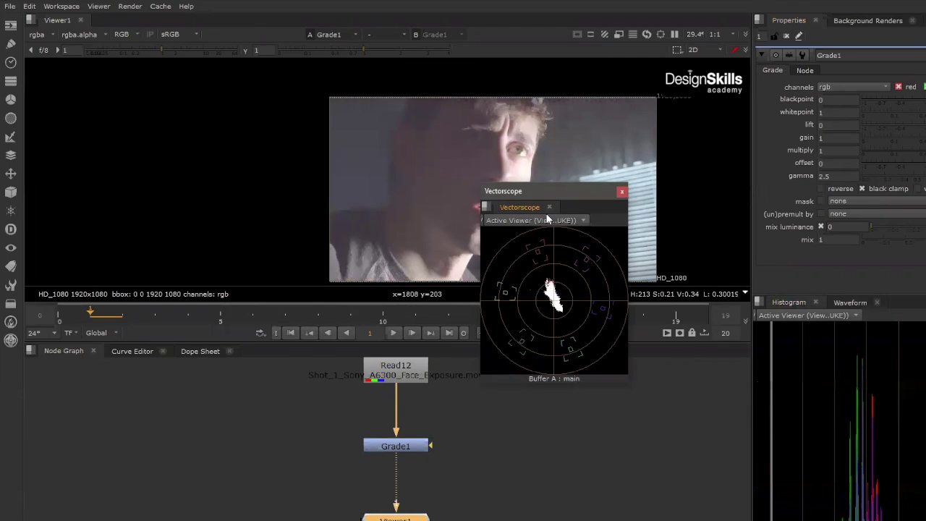
drag(543, 209, 898, 480)
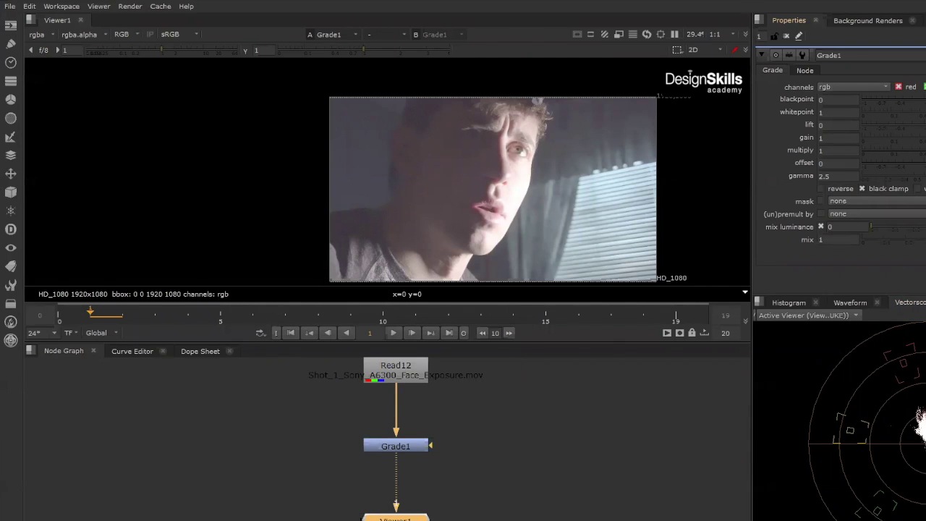
key(ctrl+z)
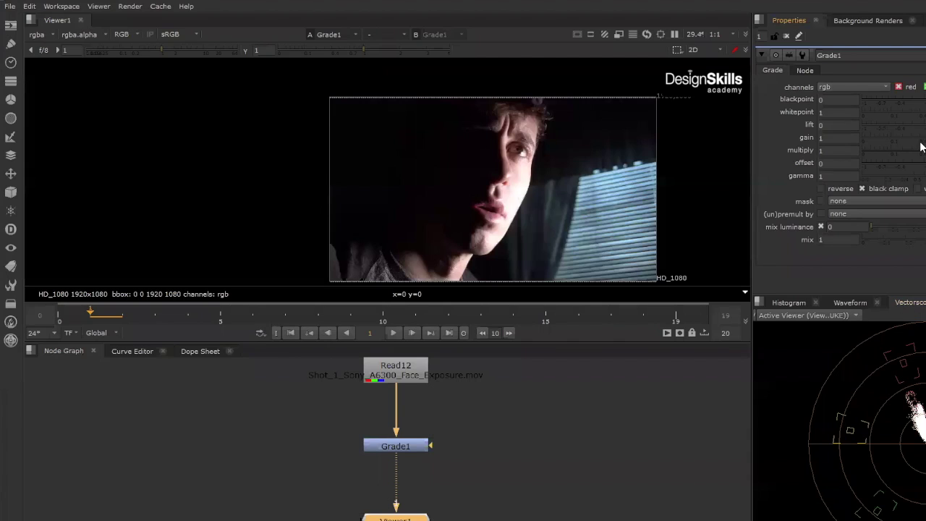
Try lifts of 0.44 and 0.39 on only Grade1's red channel, re-enable the other channels, and undo the changes
drag(923, 125, 924, 125)
drag(924, 125, 924, 125)
click(925, 87)
click(925, 87)
drag(925, 125, 925, 125)
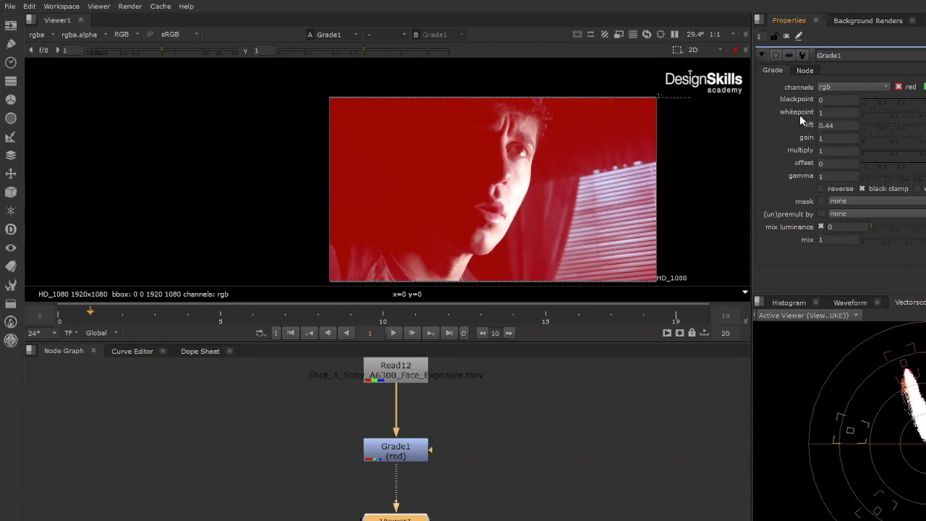
mouse_move(925, 125)
mouse_down()
mouse_move(913, 125)
mouse_move(925, 125)
mouse_up()
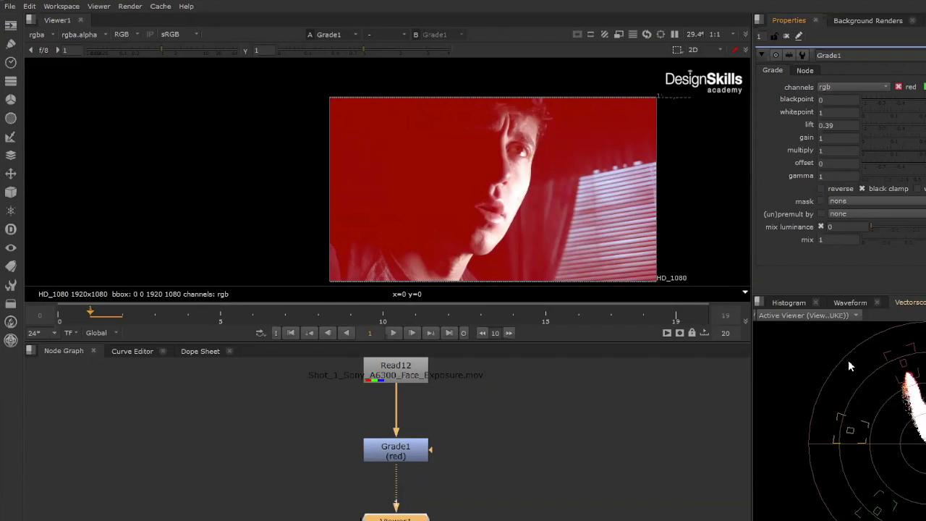
click(924, 87)
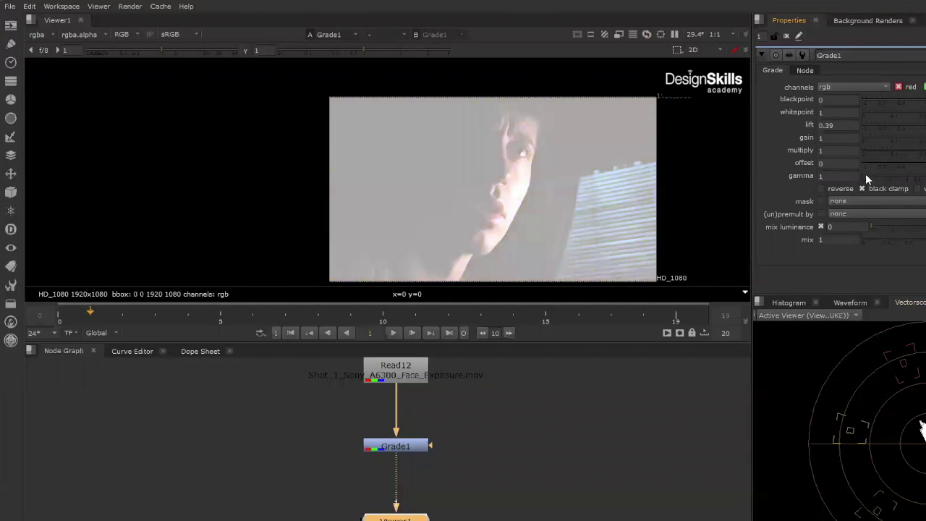
key(ctrl+z)
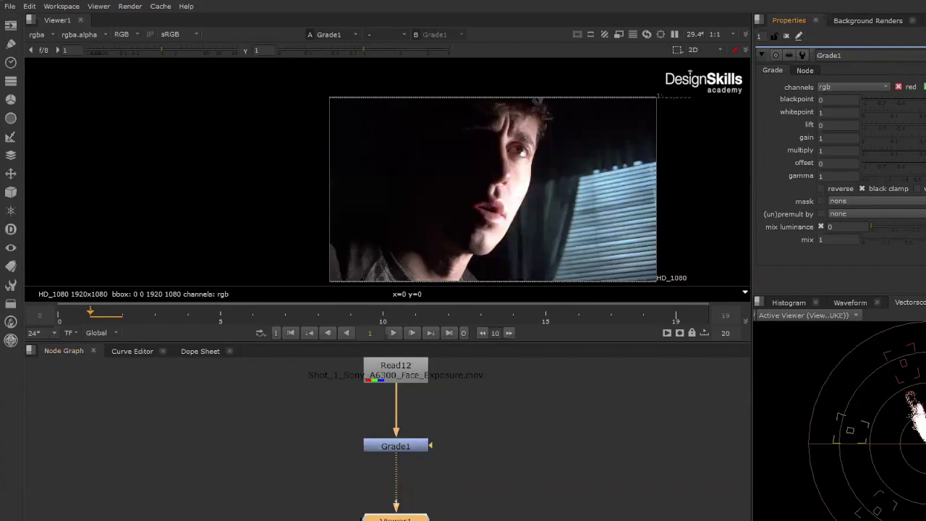
Add a ColorCorrect node branching from Read12 beside Grade1 and show its output in Viewer1
scroll(537, 432, down, 3)
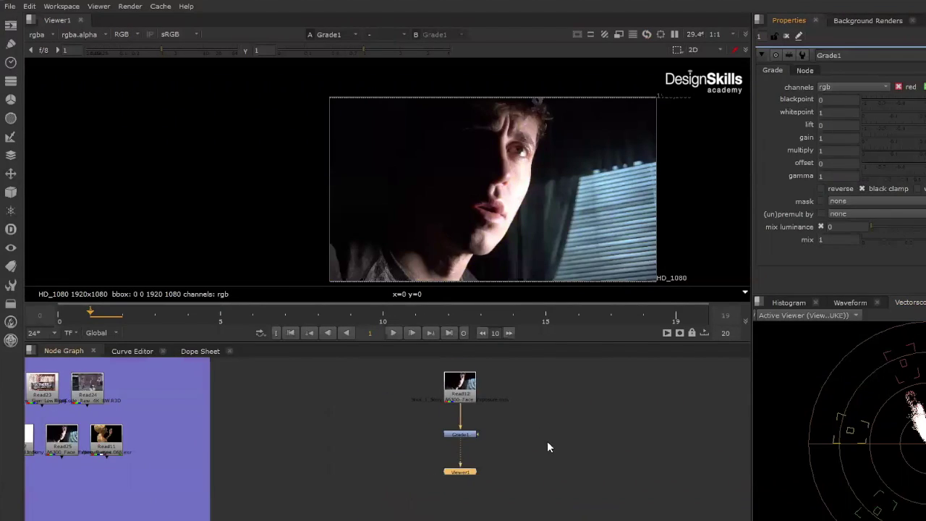
scroll(535, 452, down, 1)
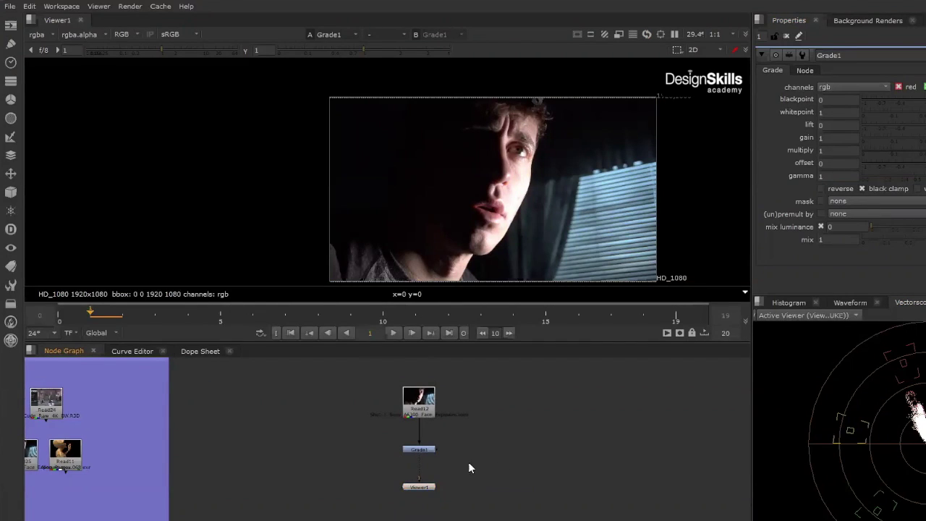
scroll(470, 468, up, 2)
middle_drag(473, 451, 424, 429)
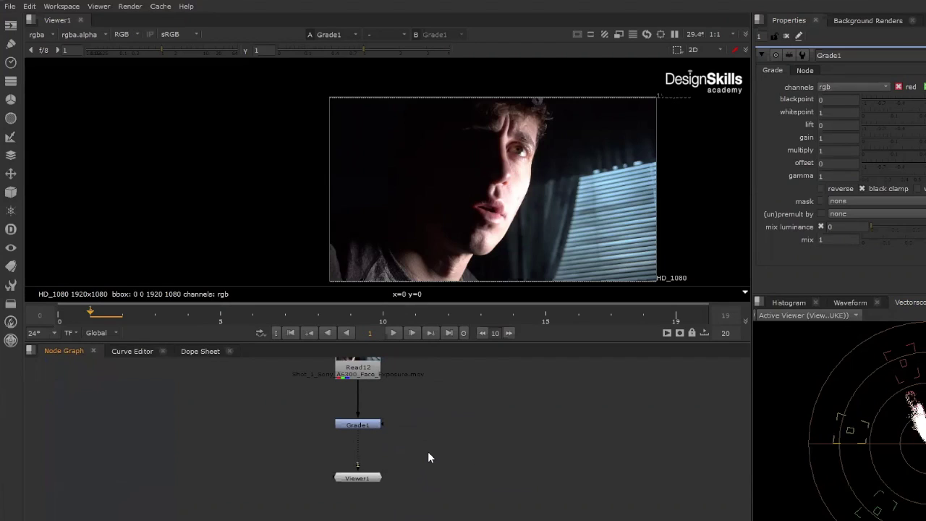
key(c)
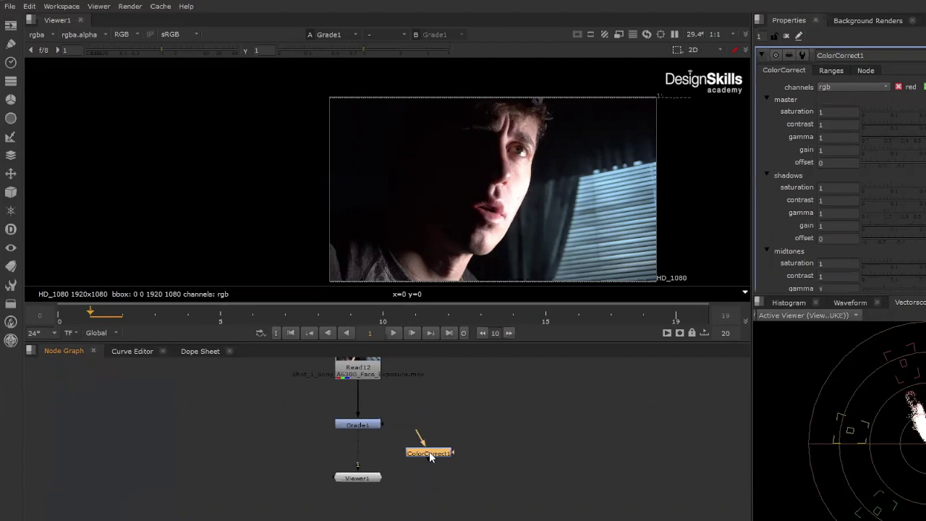
drag(432, 456, 374, 374)
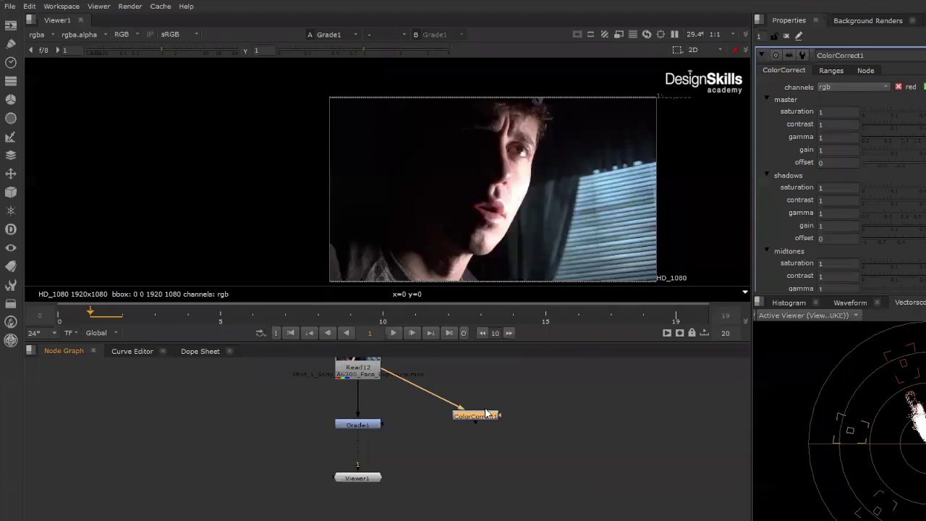
key(1)
drag(486, 413, 488, 416)
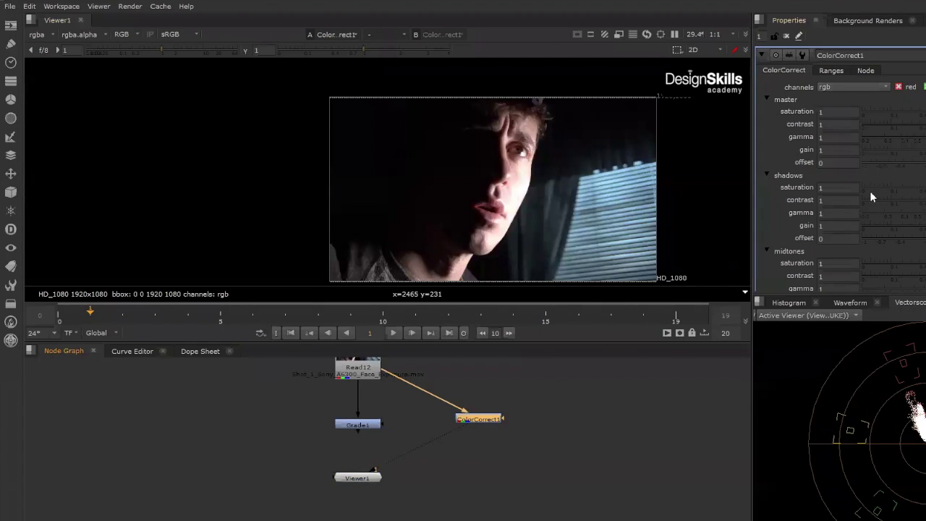
Enlarge the Properties area and collapse ColorCorrect1's master, shadows, midtones and highlights groups
drag(839, 293, 840, 415)
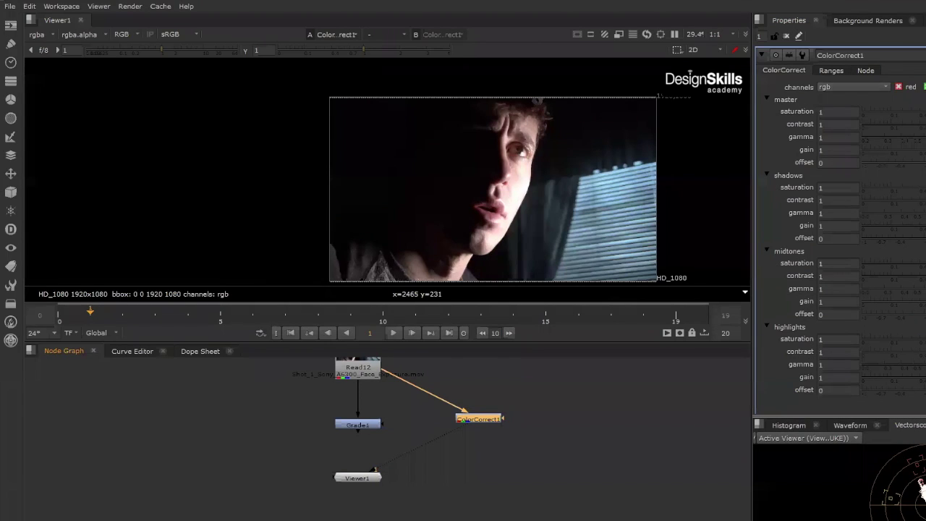
click(767, 99)
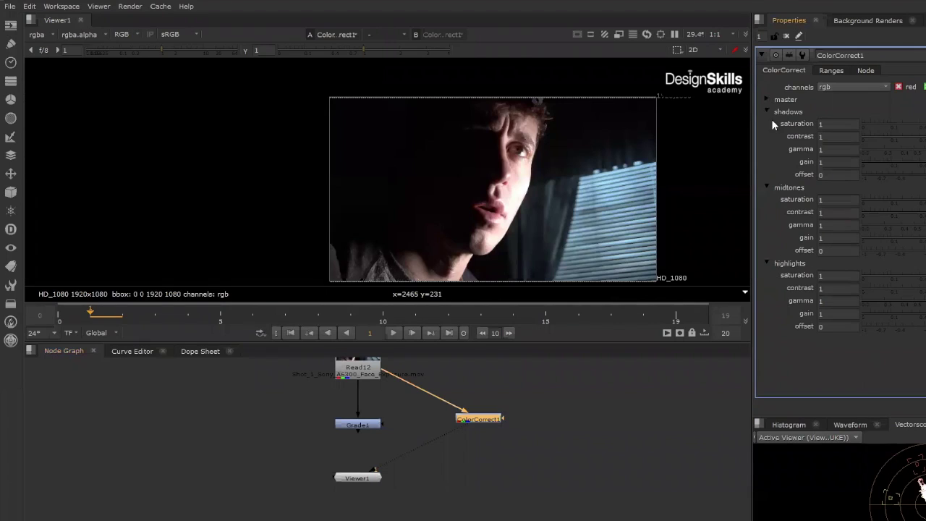
click(767, 111)
click(769, 124)
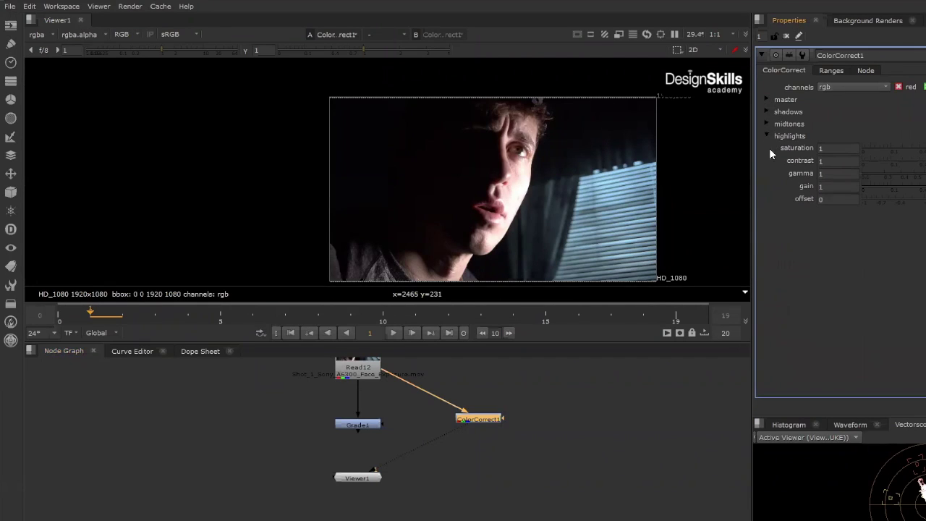
click(767, 136)
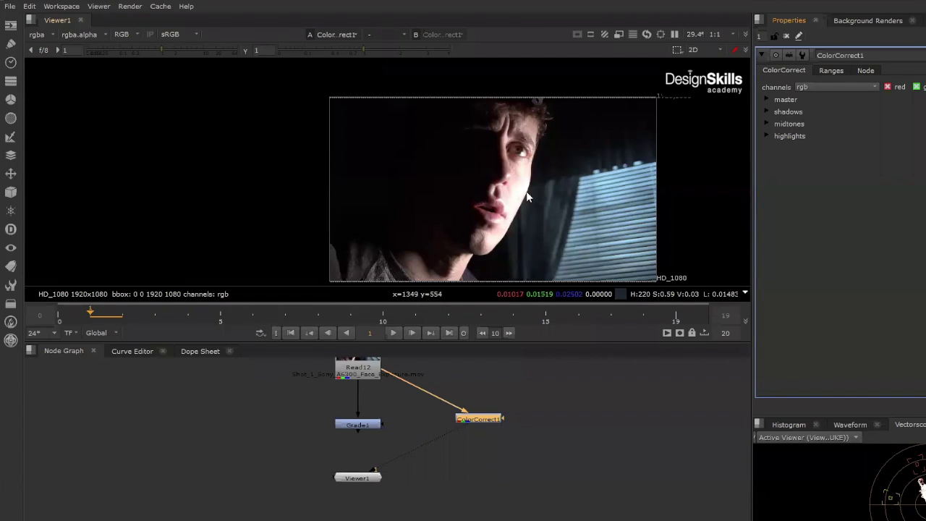
Expand ColorCorrect1's highlights, midtones, shadows and master groups again
scroll(520, 200, up, 2)
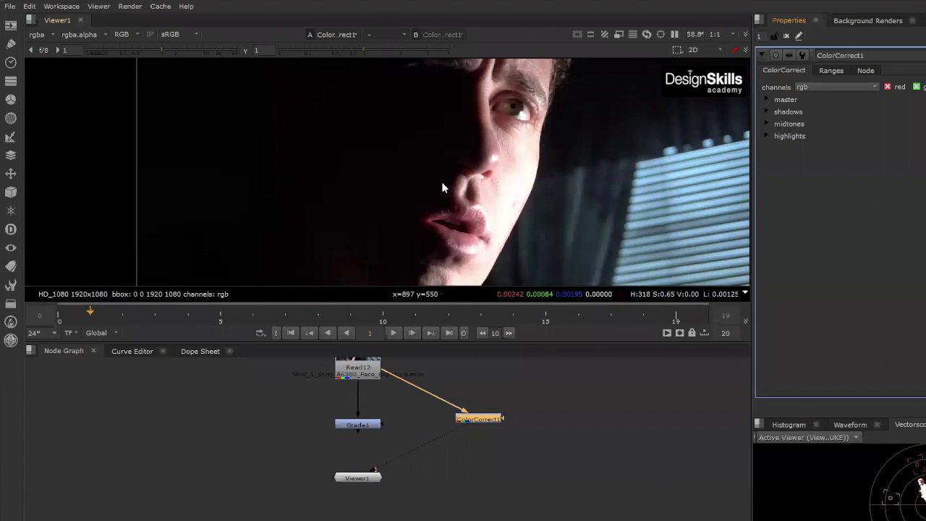
click(765, 136)
click(765, 123)
click(767, 111)
click(765, 99)
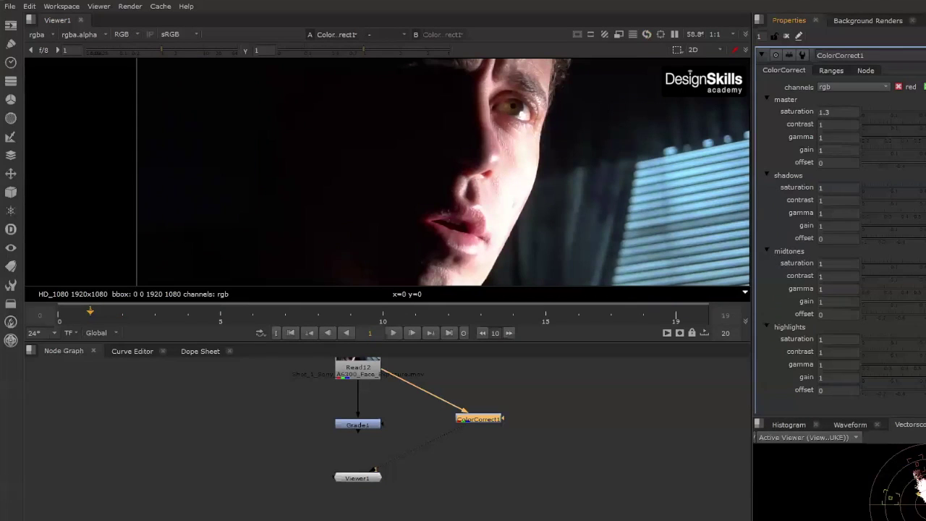
Try master saturations of 2.04 and 1.52 on ColorCorrect1 and undo the changes
drag(896, 113, 897, 113)
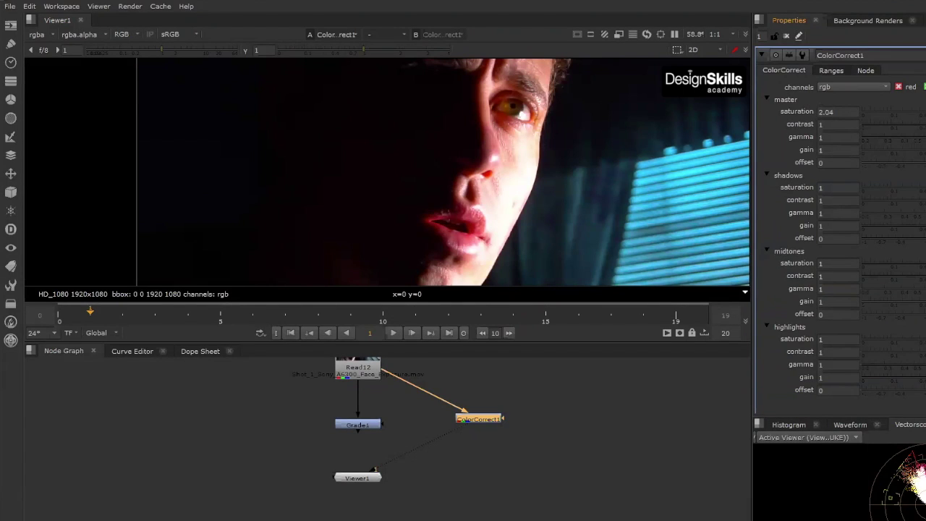
drag(925, 113, 917, 115)
drag(918, 111, 925, 112)
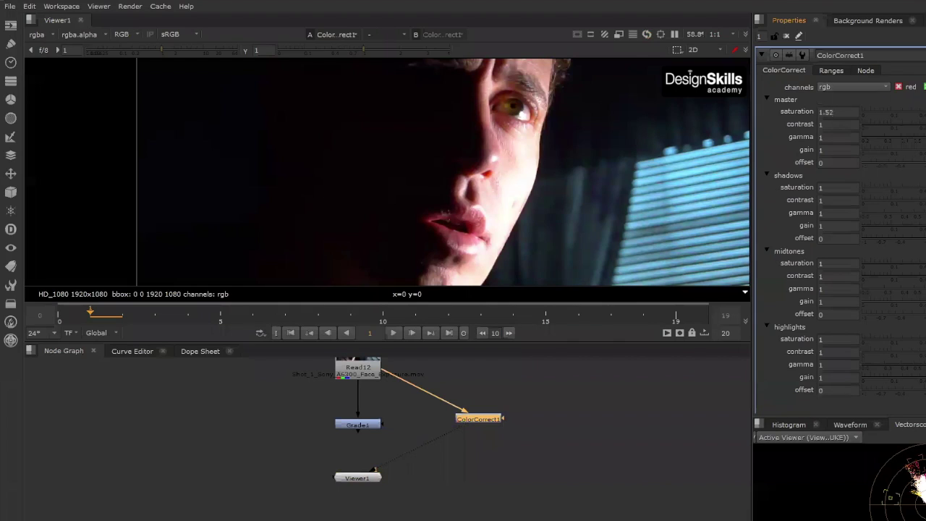
key(ctrl+z)
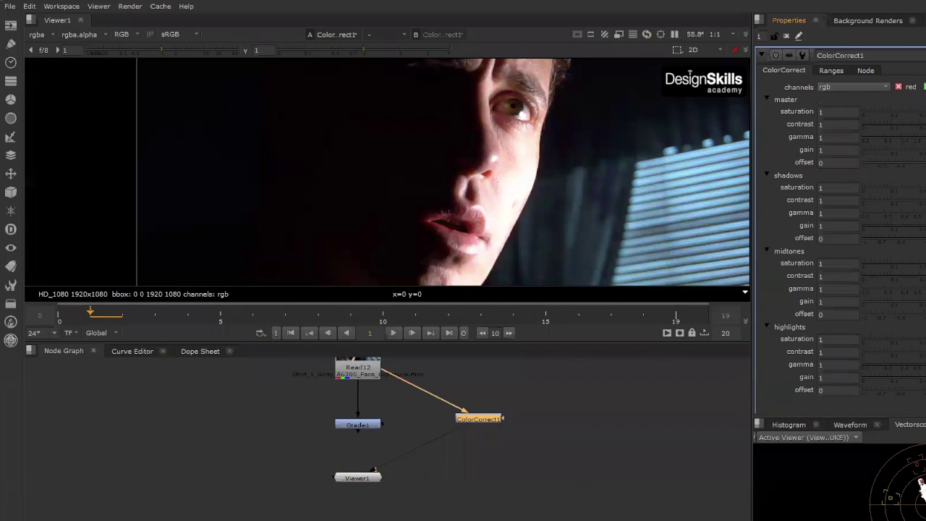
Try a master contrast of 0.41 and a master gamma of 2.2 on ColorCorrect1, undoing each change
drag(925, 124, 920, 126)
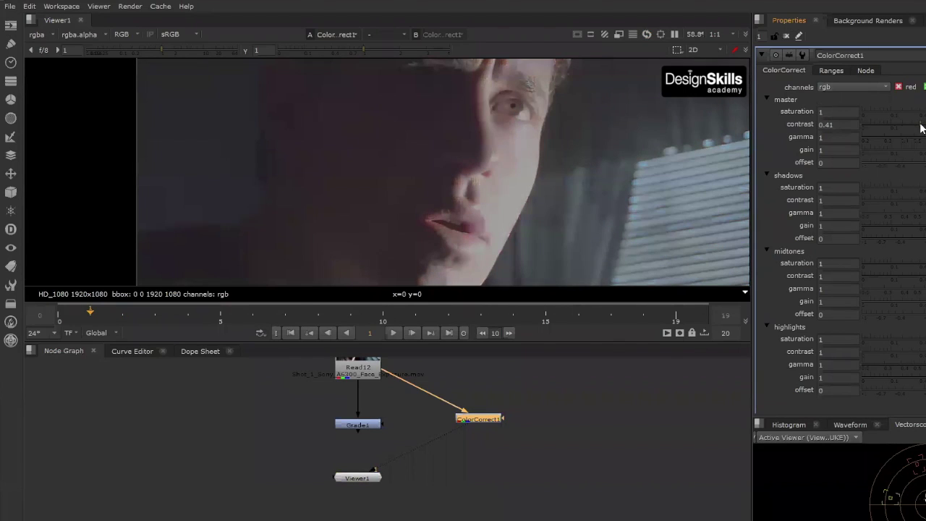
scroll(564, 217, down, 3)
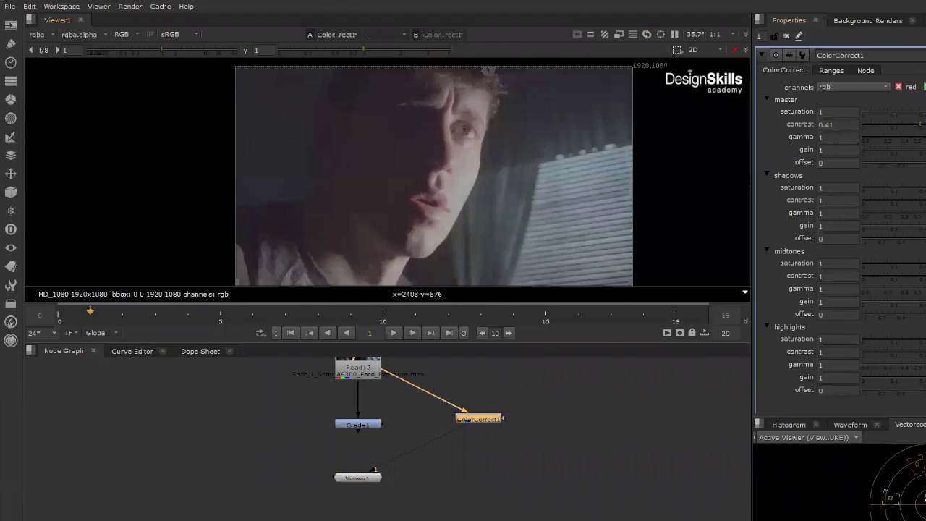
key(ctrl+z)
drag(925, 138, 925, 137)
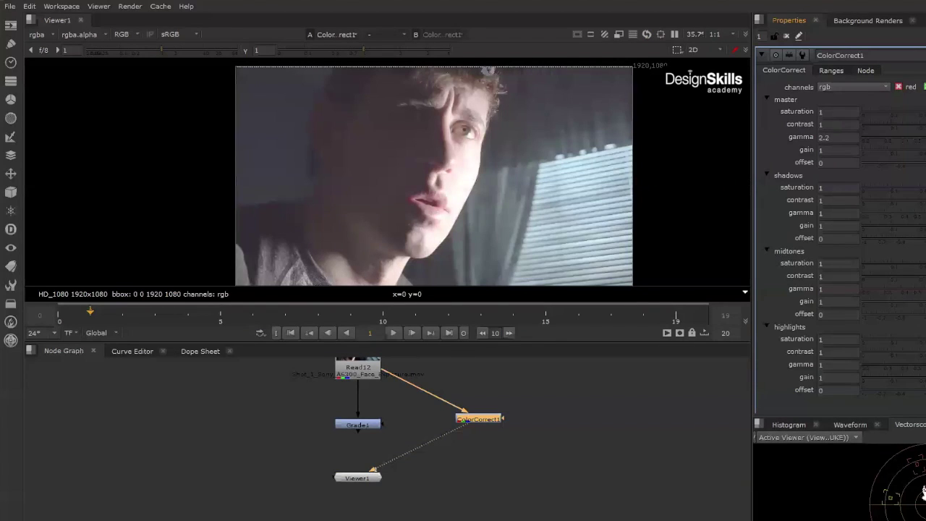
key(ctrl+z)
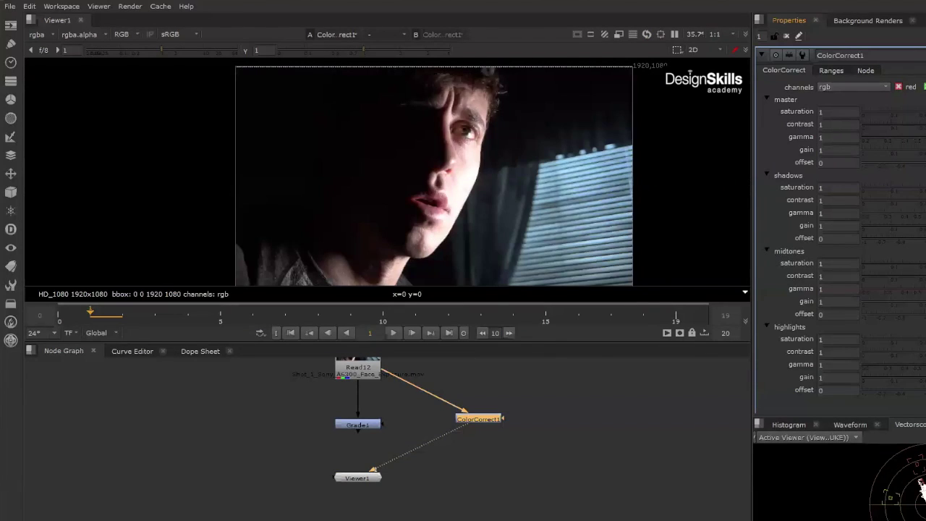
Try different master gain values and a master offset of 0.17 on ColorCorrect1, undoing each change
drag(925, 150, 925, 163)
key(ctrl+z)
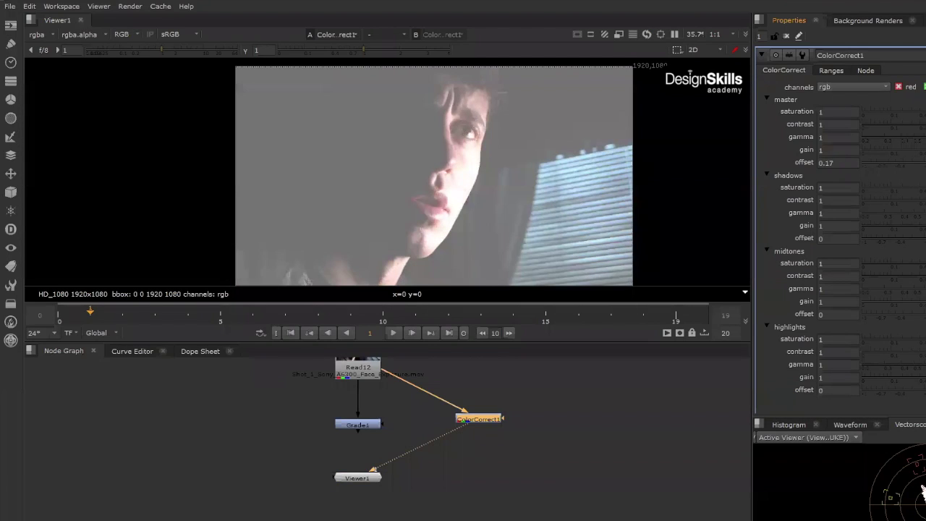
key(ctrl+z)
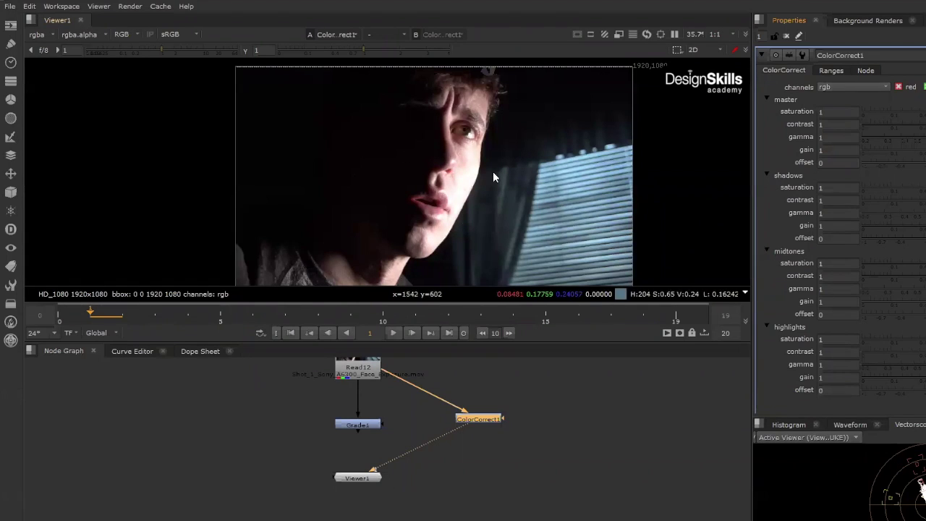
Set ColorCorrect1's shadows gain to 4 and inspect the dark areas around the face
scroll(432, 193, up, 2)
scroll(432, 193, up, 3)
scroll(389, 175, down, 3)
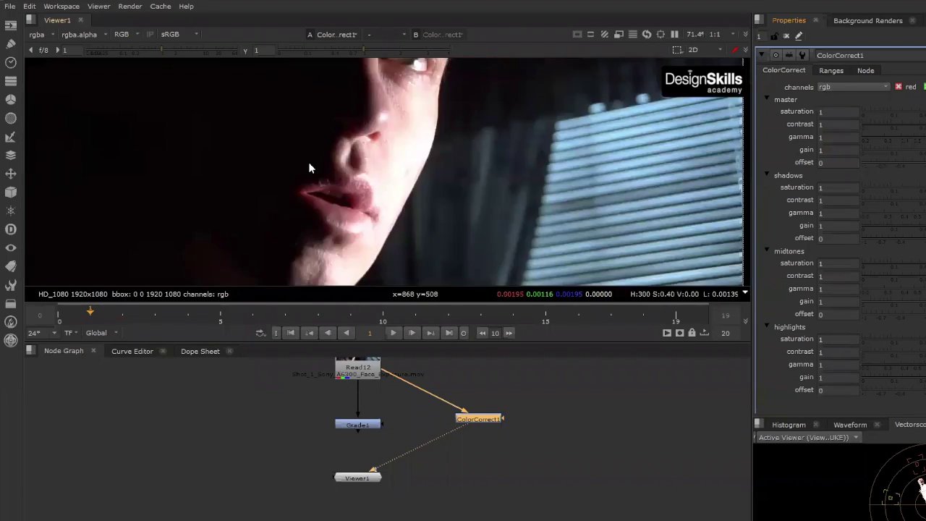
middle_drag(399, 179, 404, 181)
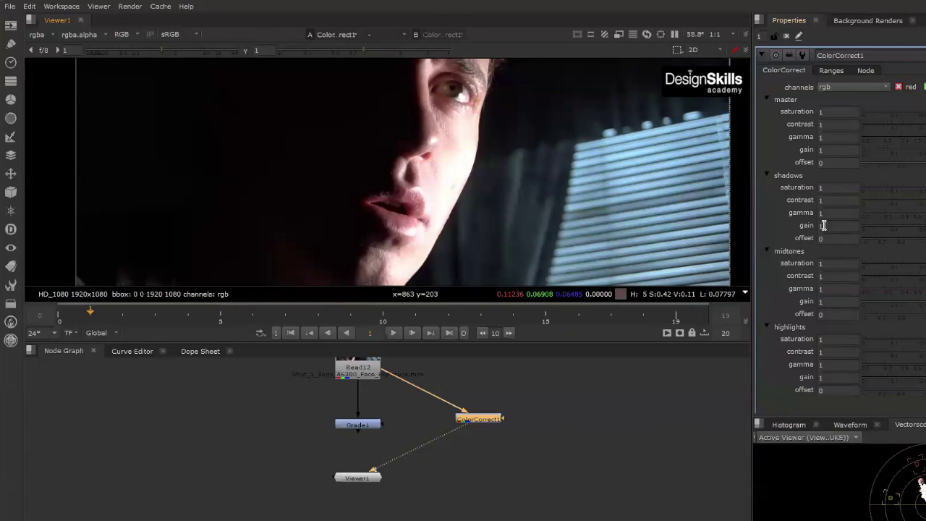
drag(919, 226, 925, 226)
scroll(436, 184, down, 3)
scroll(407, 186, up, 3)
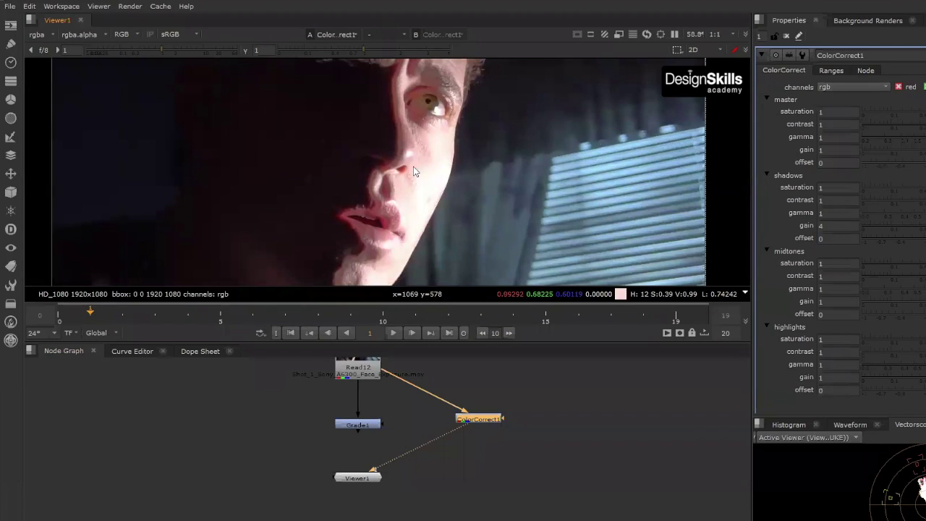
Toggle ColorCorrect1 off and on repeatedly to compare the face close up with and without the shadows gain
click(481, 420)
key(d)
key(d)
key(d)
scroll(434, 107, up, 4)
key(d)
key(d)
key(d)
key(d)
key(d)
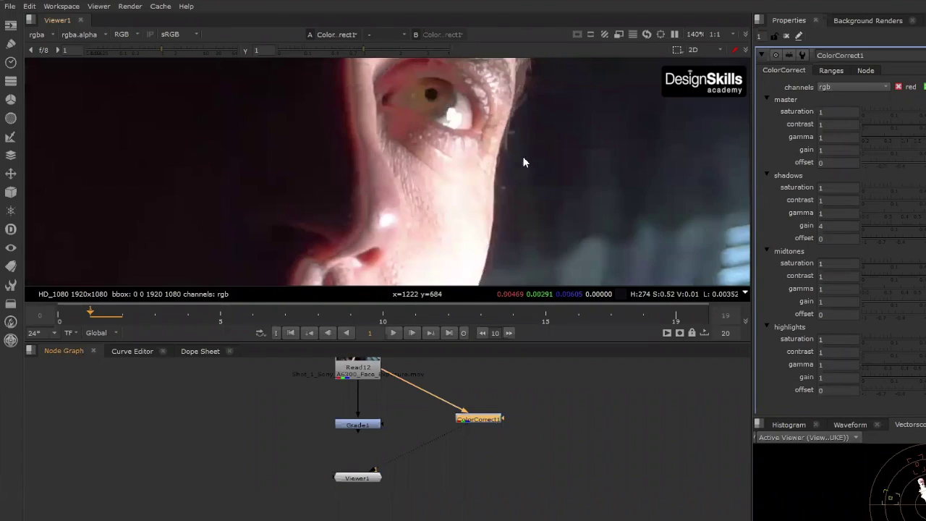
key(d)
key(d)
key(d)
key(d)
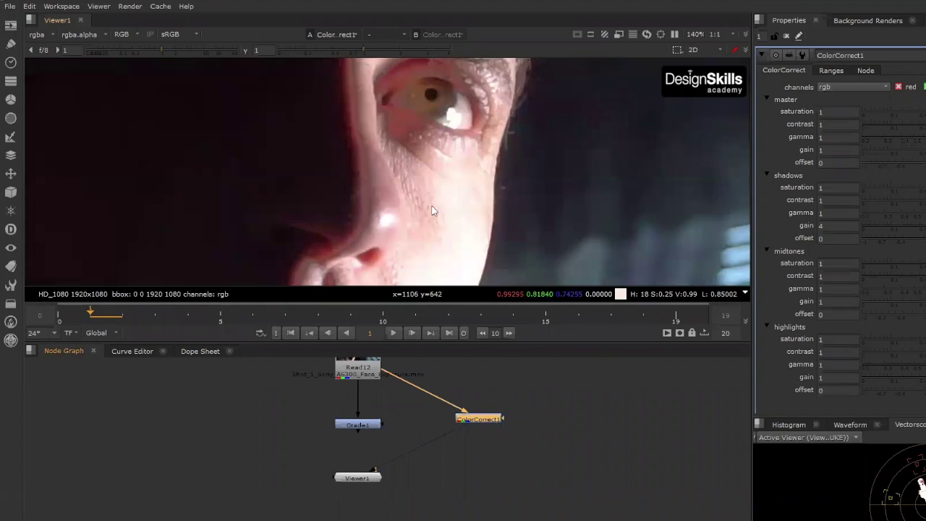
Compare the nose edge, cheek and dark background by disabling and enabling ColorCorrect1 several times, ending with the node disabled
key(d)
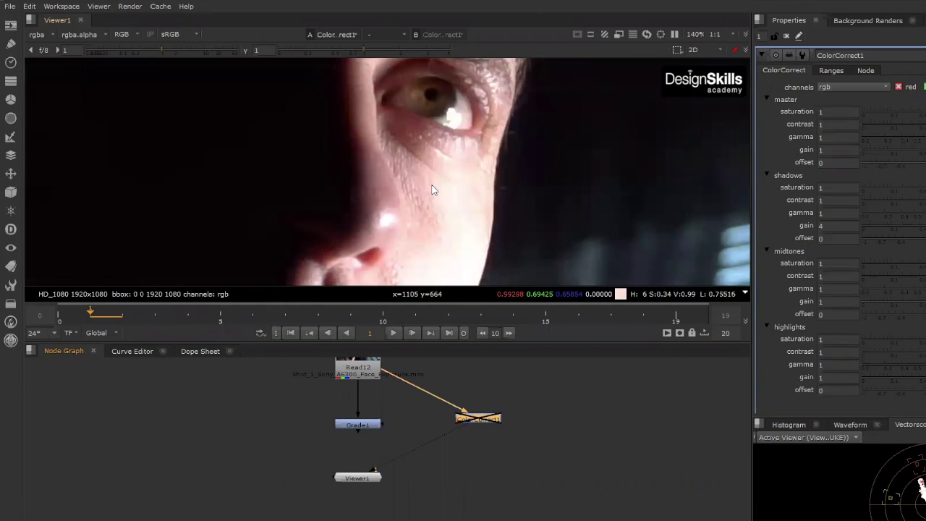
key(d)
key(d)
key(d)
key(d)
key(d)
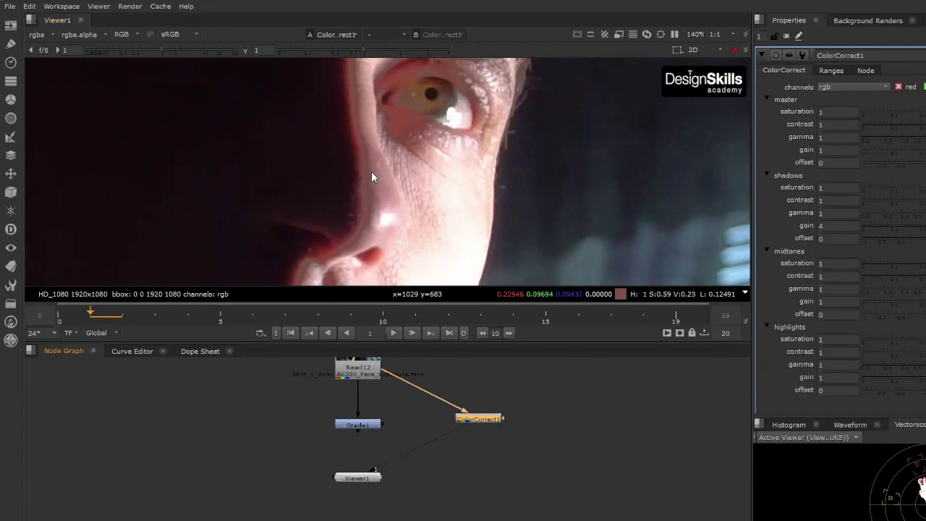
key(d)
key(d)
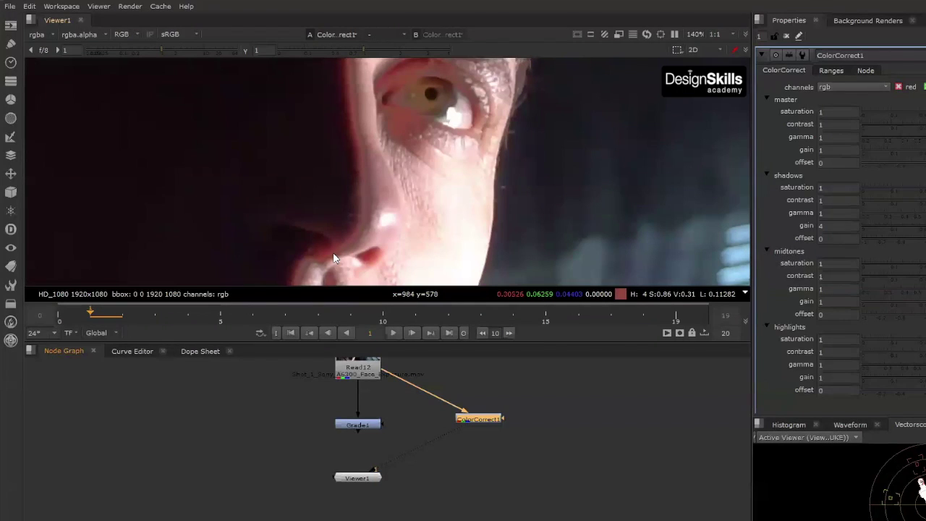
key(d)
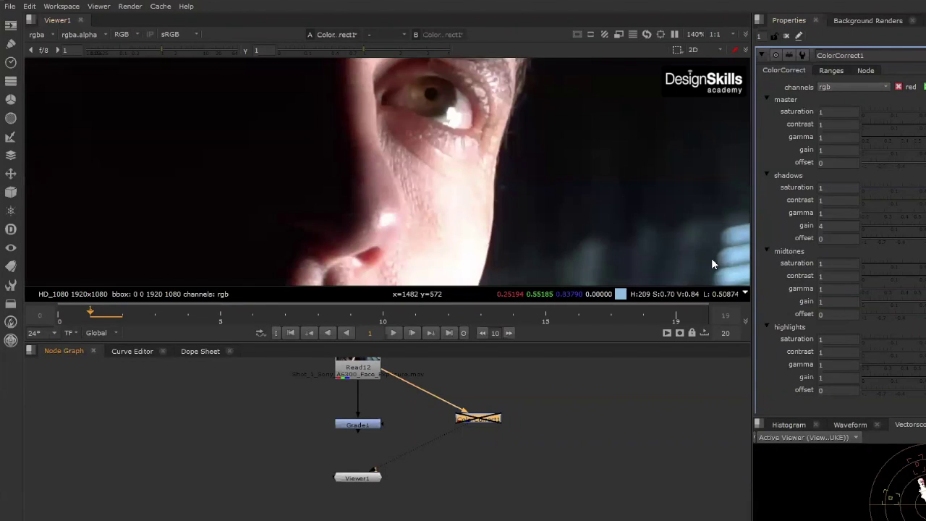
Reset ColorCorrect1's shadows gain to its default of 1 and enable the node again
scroll(408, 194, down, 3)
scroll(409, 196, down, 1)
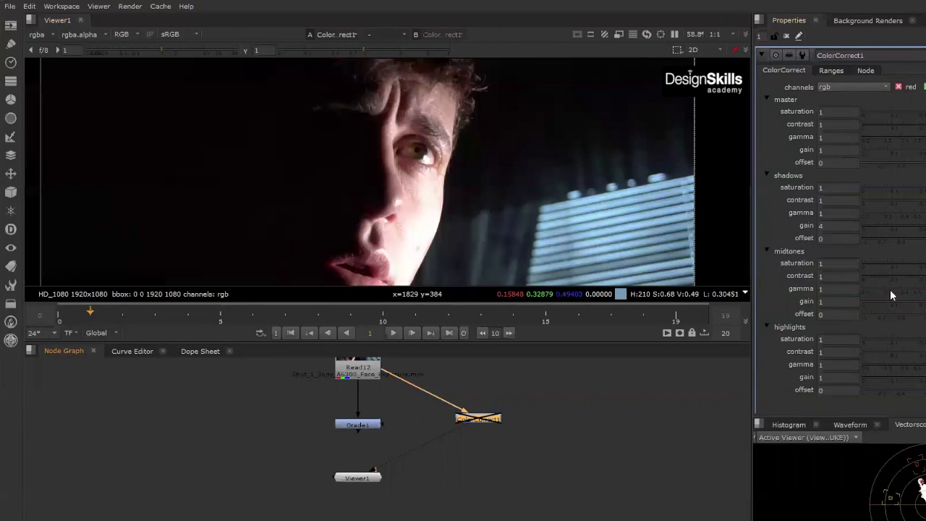
ctrl+click(897, 226)
key(d)
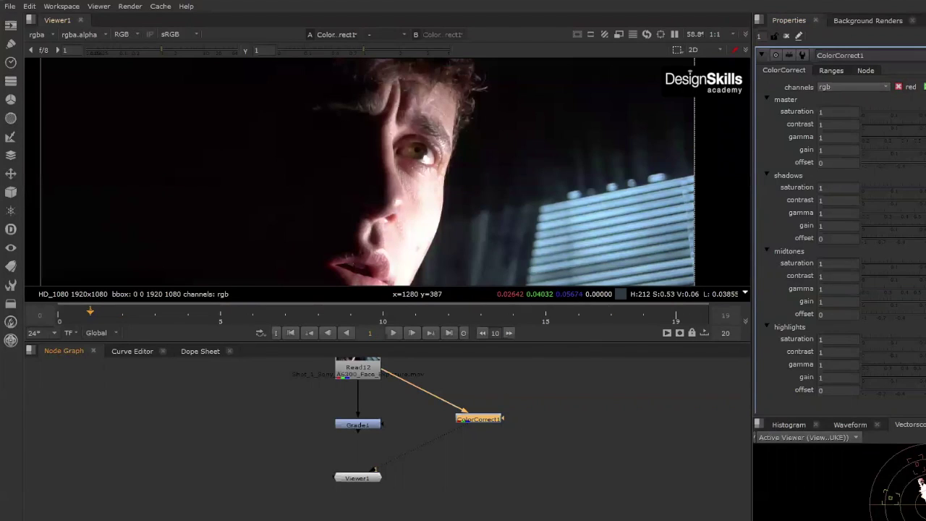
Raise ColorCorrect1's midtones saturation to 2.9 and inspect the colours on the face and blinds
drag(913, 263, 922, 263)
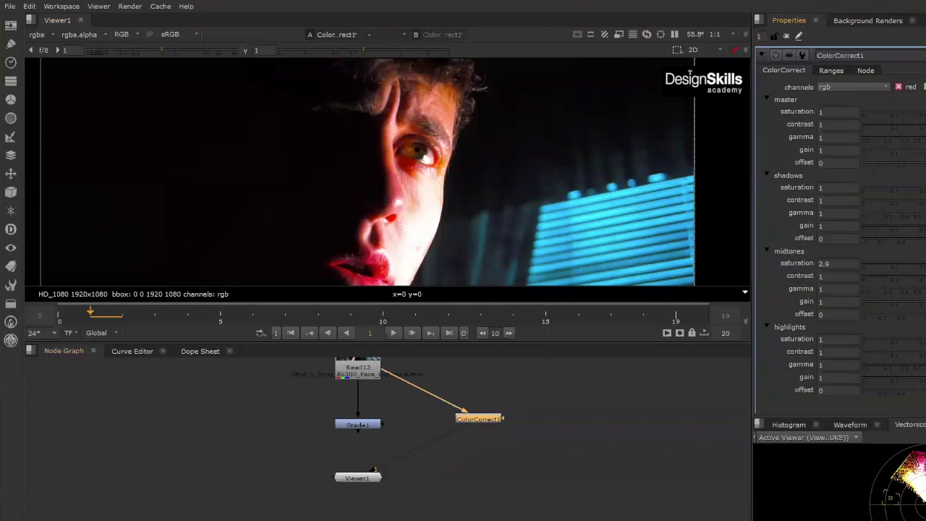
scroll(392, 163, down, 5)
middle_drag(381, 210, 394, 165)
scroll(395, 170, up, 3)
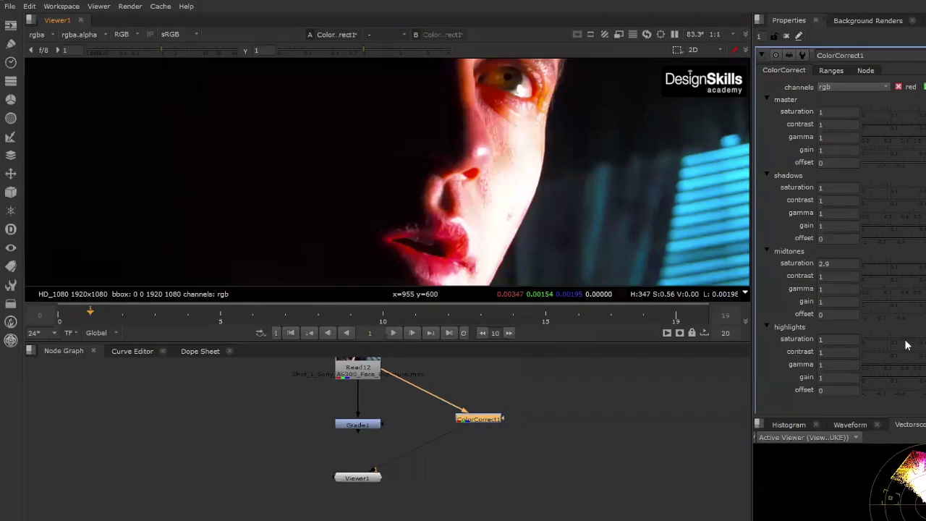